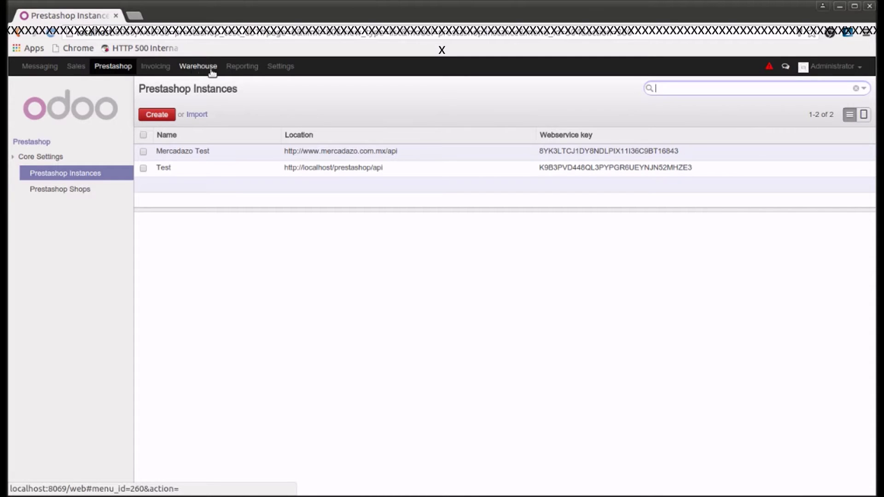
Reload the Prestashop instances list, start a new instance record, then abandon it
click(115, 67)
click(162, 116)
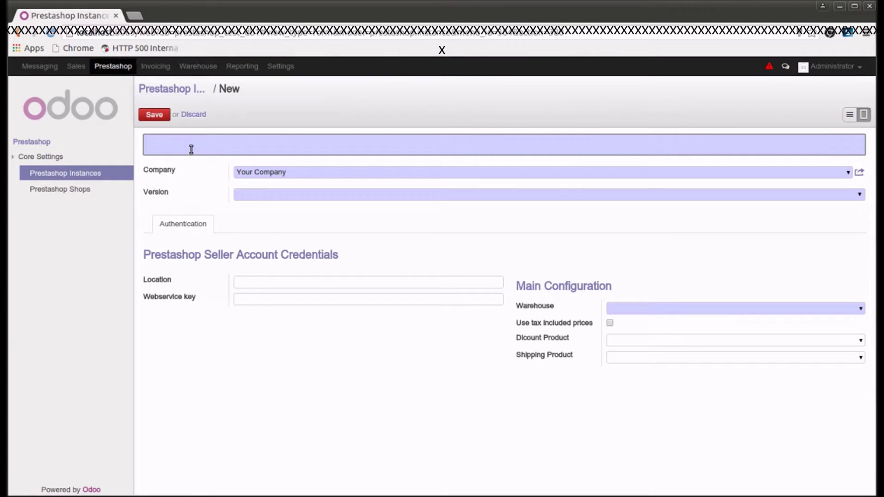
click(285, 172)
click(280, 197)
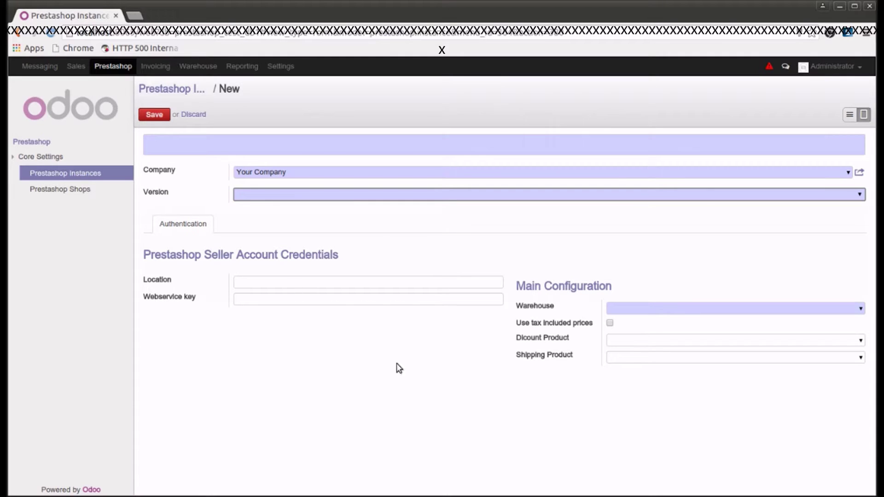
click(192, 115)
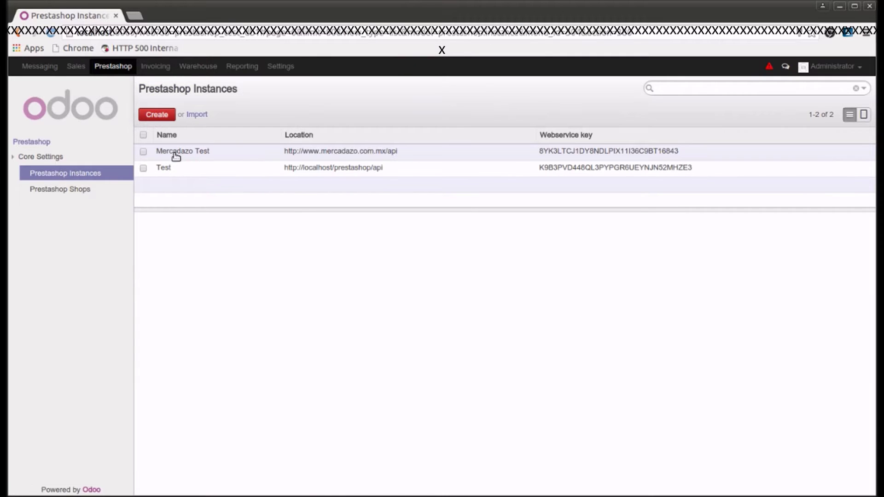
Open the Test instance for editing and review its name, company, version, location URL and webservice key
click(312, 170)
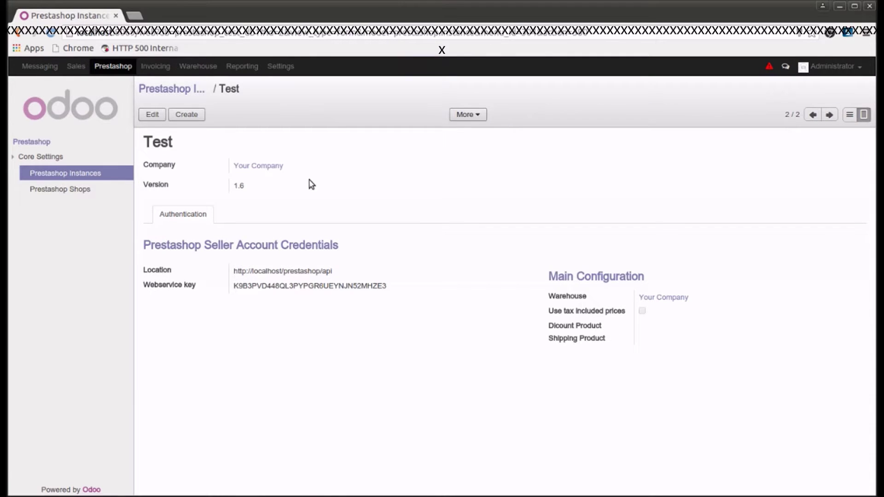
click(156, 116)
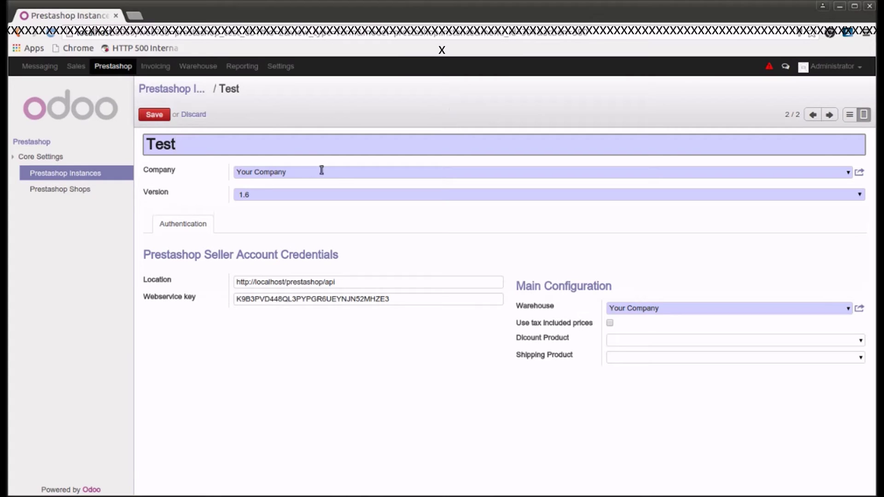
drag(212, 152, 70, 143)
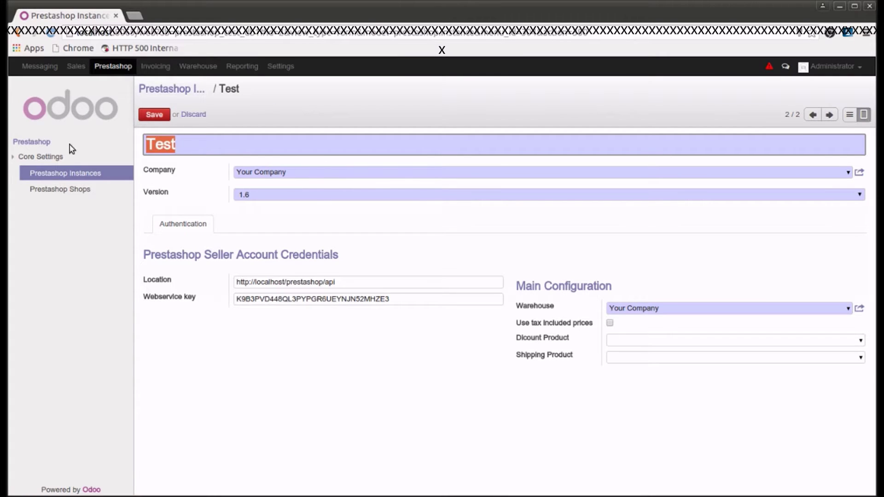
drag(333, 175, 257, 176)
click(282, 196)
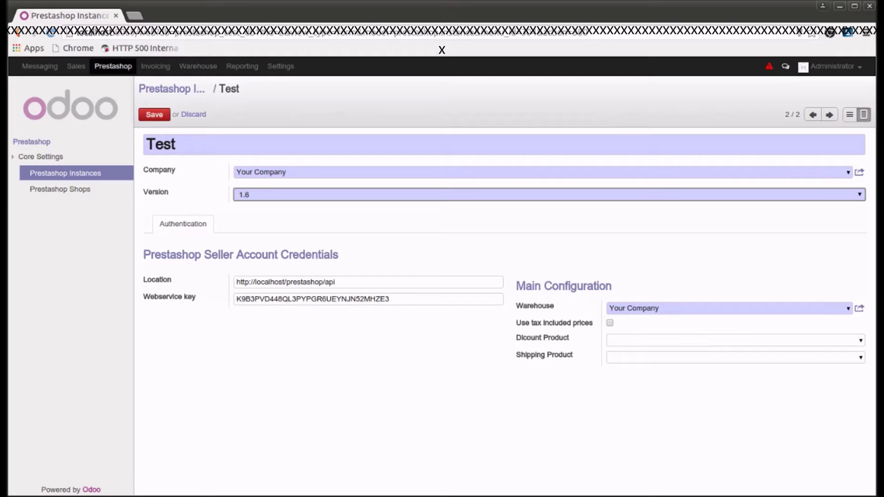
drag(208, 254, 416, 258)
click(406, 264)
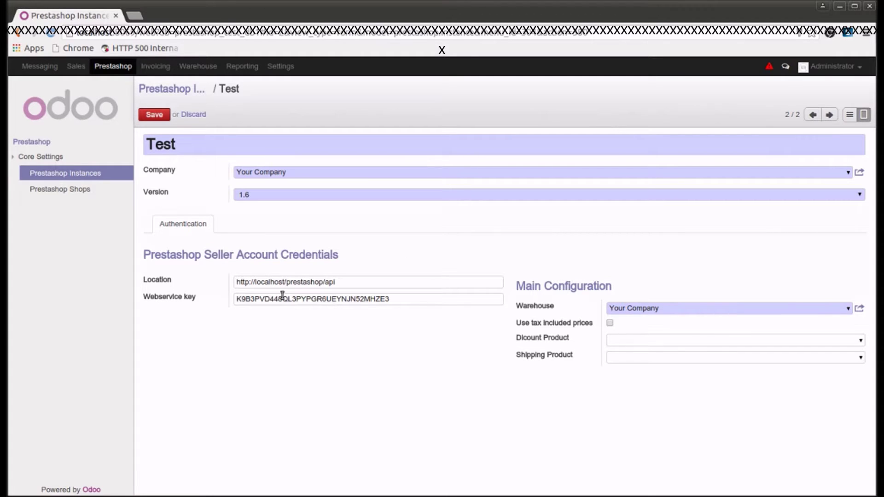
drag(370, 283, 198, 279)
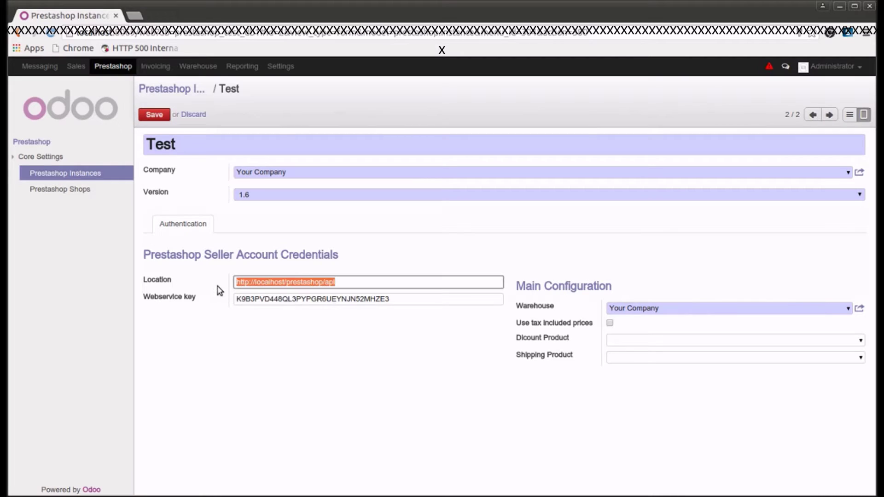
click(289, 299)
drag(407, 303, 173, 304)
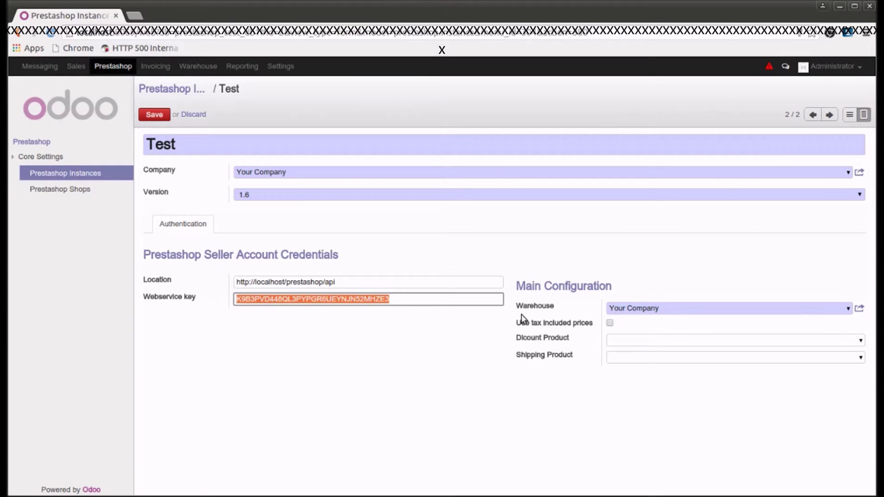
Review the warehouse (Your Company), tax-included, discount and shipping product options, then discard all edits
click(846, 308)
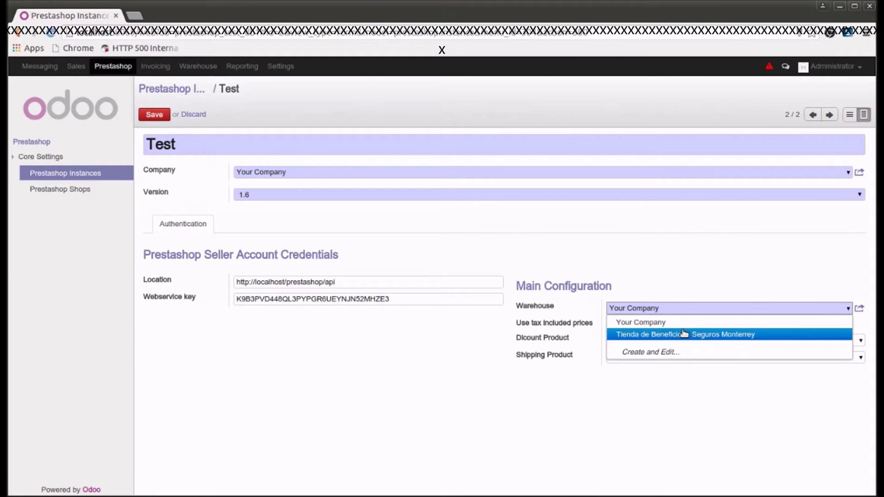
click(635, 322)
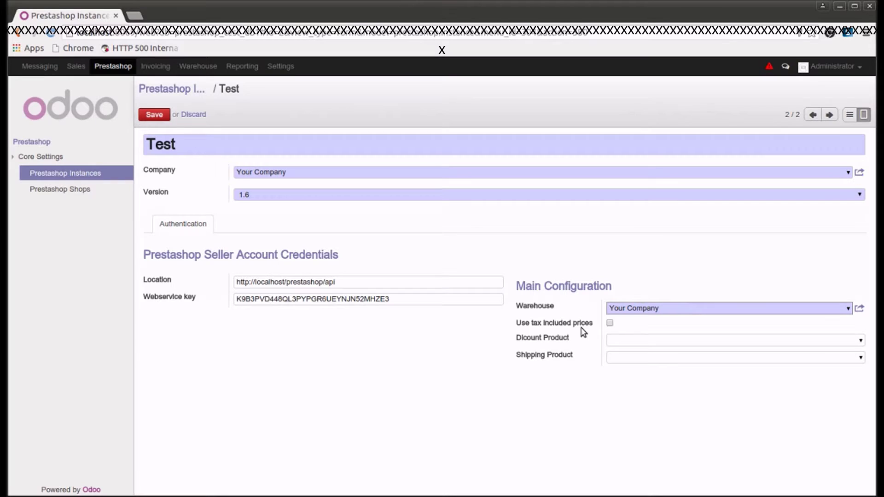
click(610, 323)
click(610, 324)
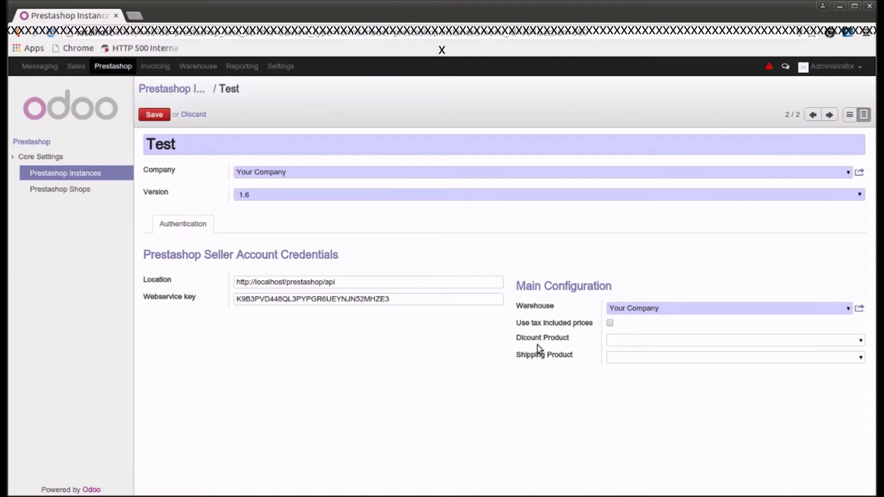
click(860, 341)
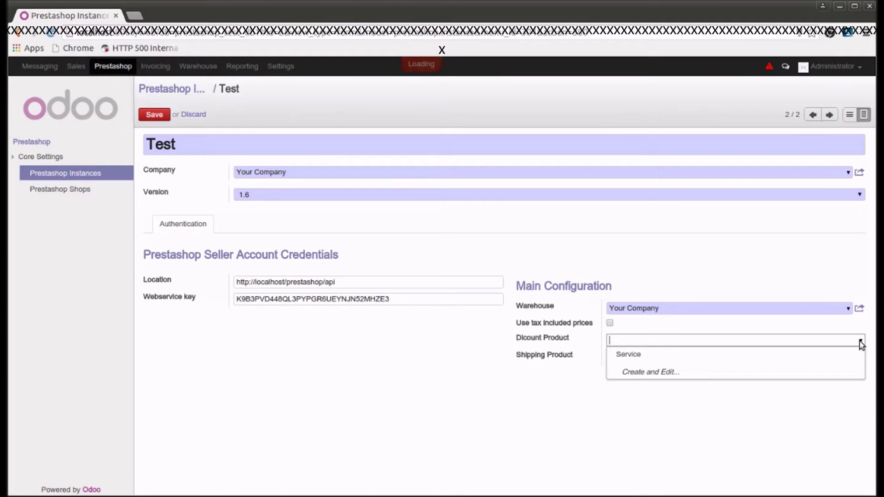
click(507, 382)
click(775, 359)
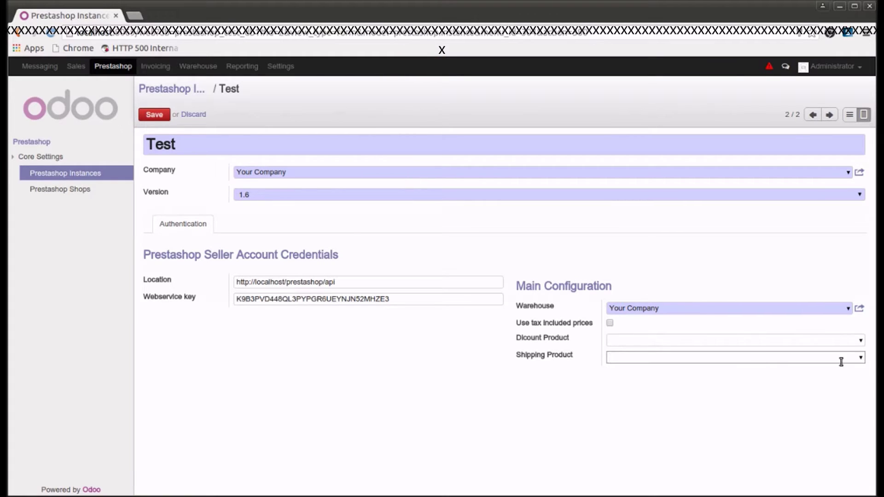
click(861, 357)
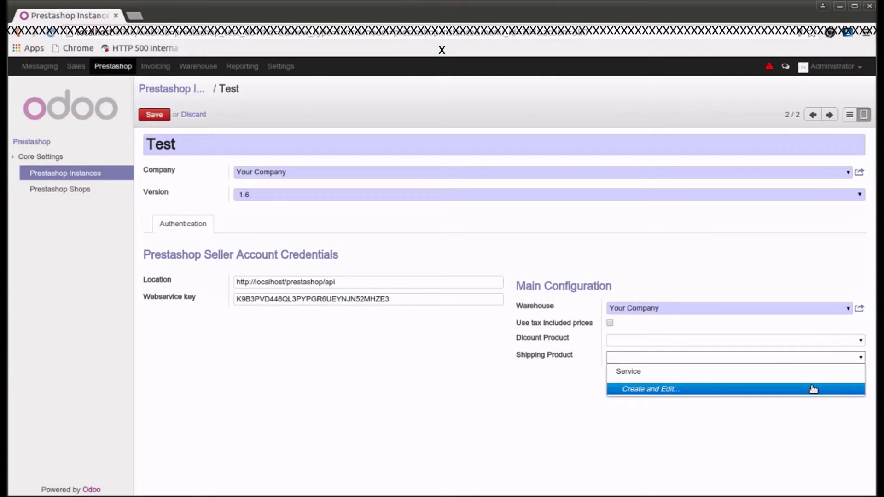
click(667, 361)
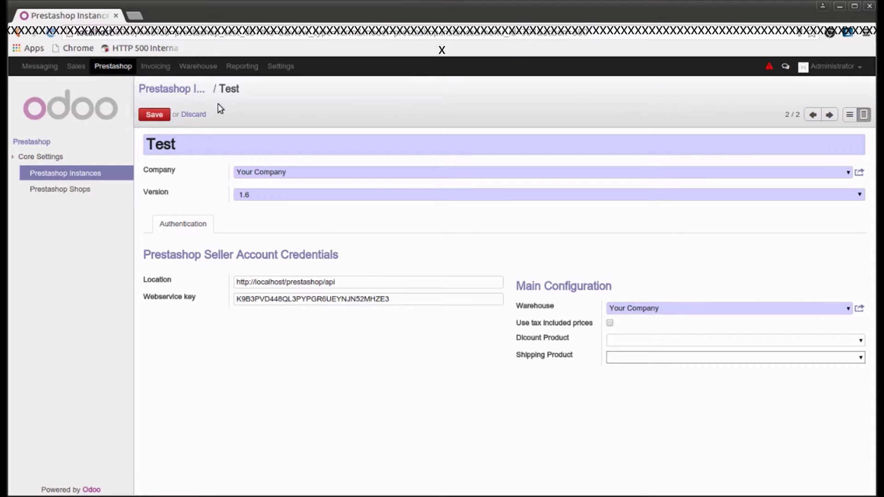
click(197, 116)
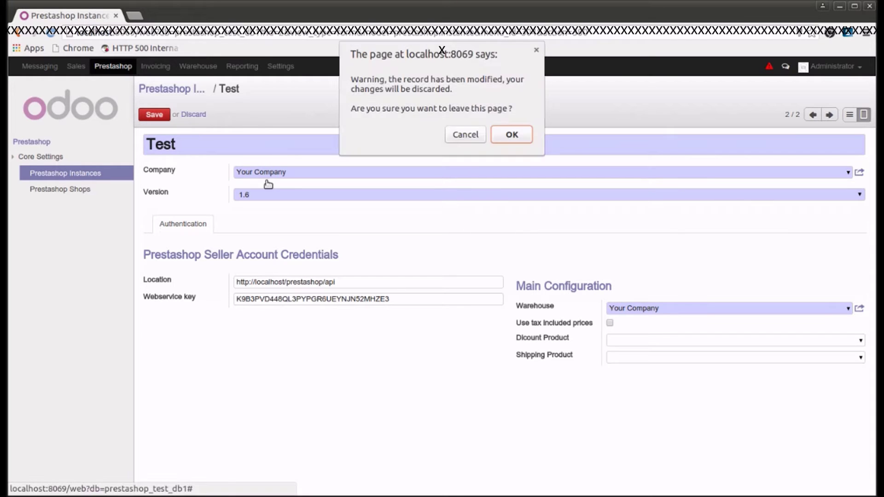
click(501, 140)
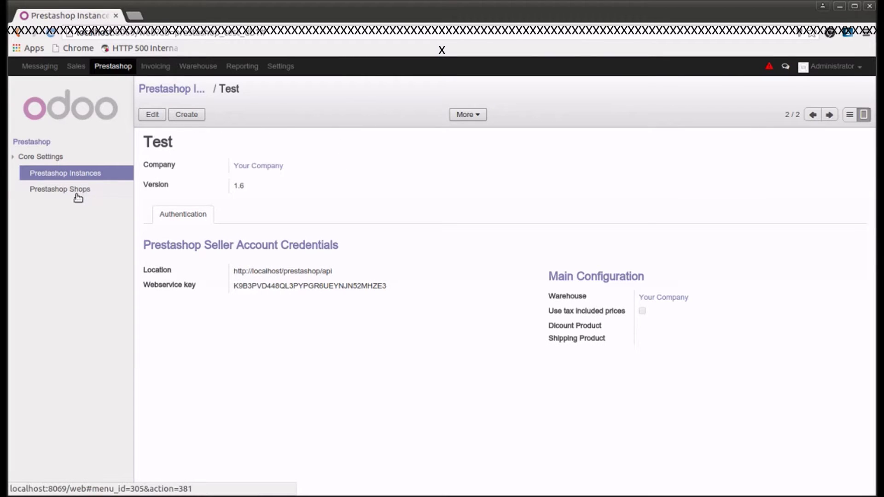
Start a Prestashop shop for Test with warehouse Your Company and the administrator contact's address
click(480, 121)
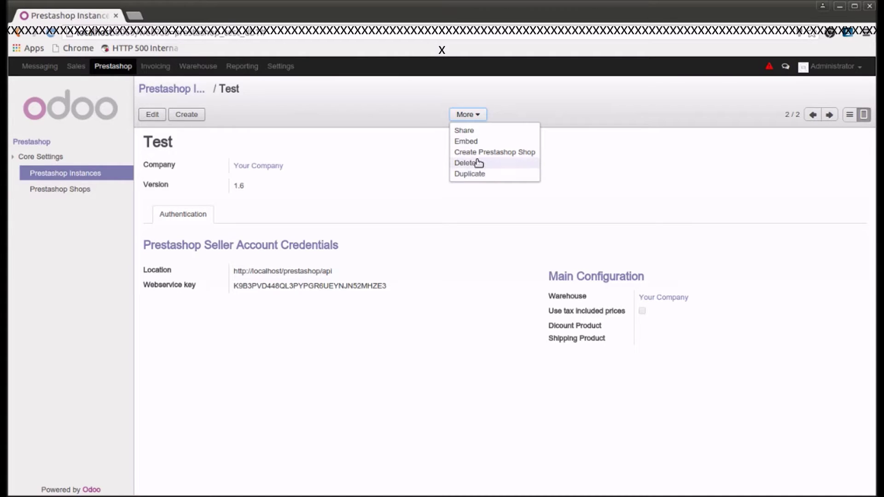
click(482, 153)
click(681, 167)
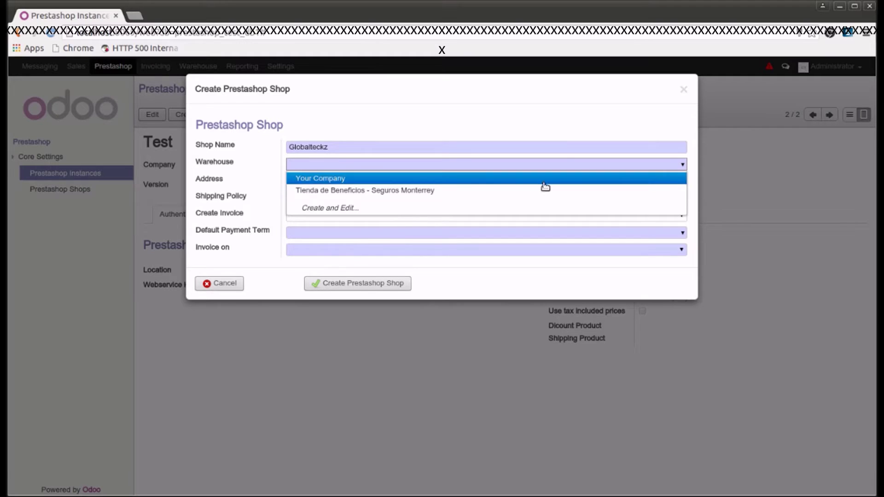
click(537, 179)
click(683, 184)
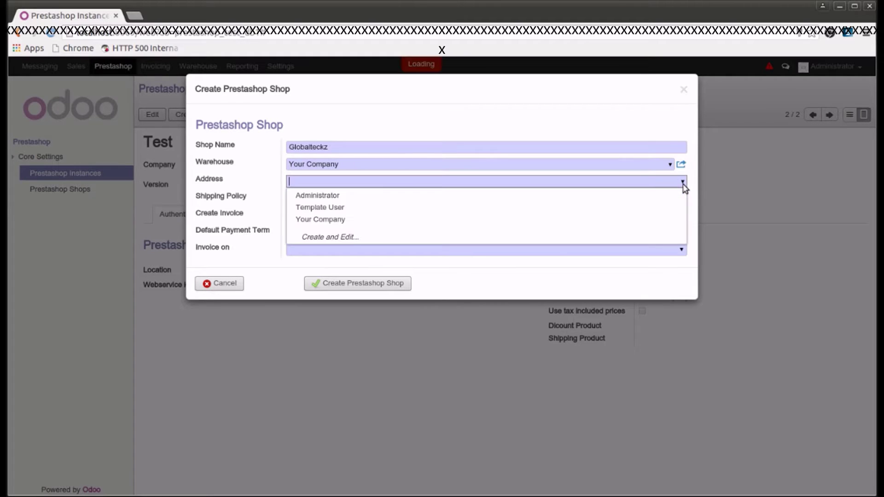
click(390, 199)
Set delivery when available, On Demand invoicing, 30 Net Days and Ordered Quantities, then create the Globalteckz shop
click(682, 200)
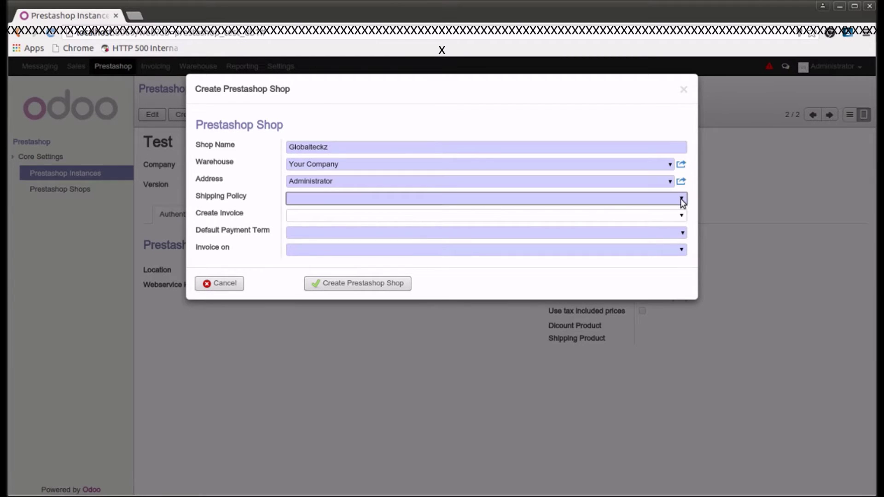
click(578, 223)
click(683, 216)
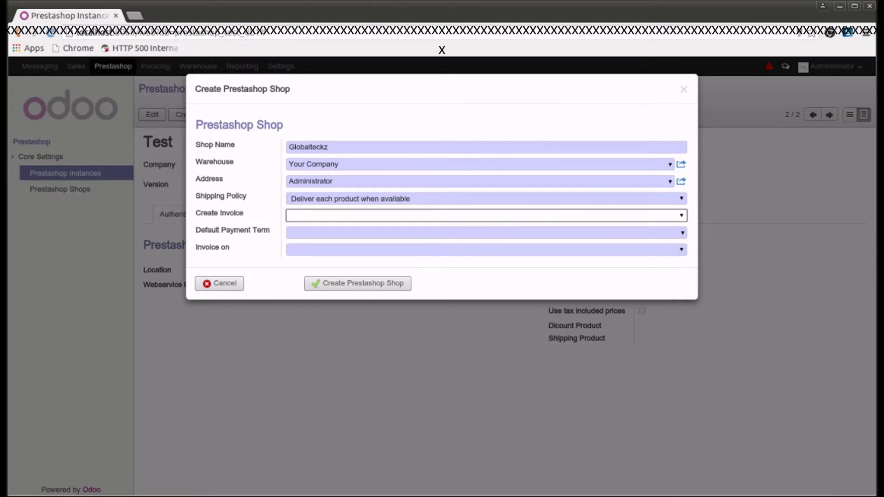
click(398, 236)
click(683, 233)
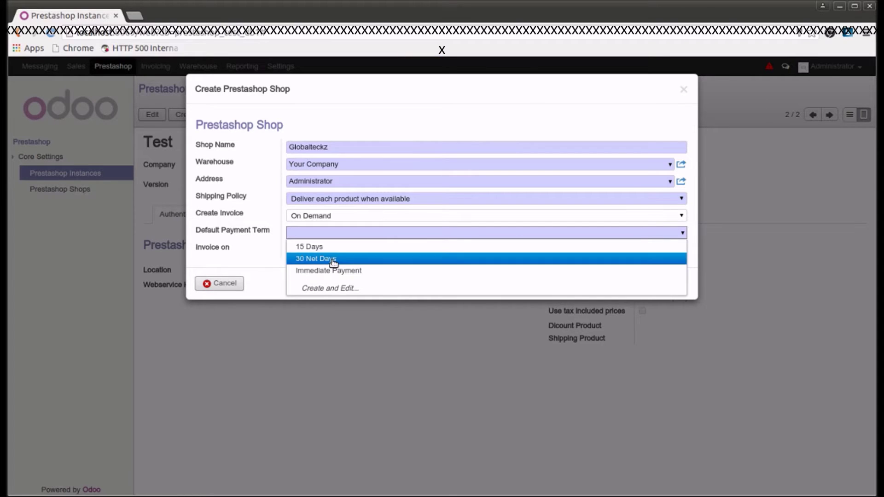
click(334, 258)
click(673, 254)
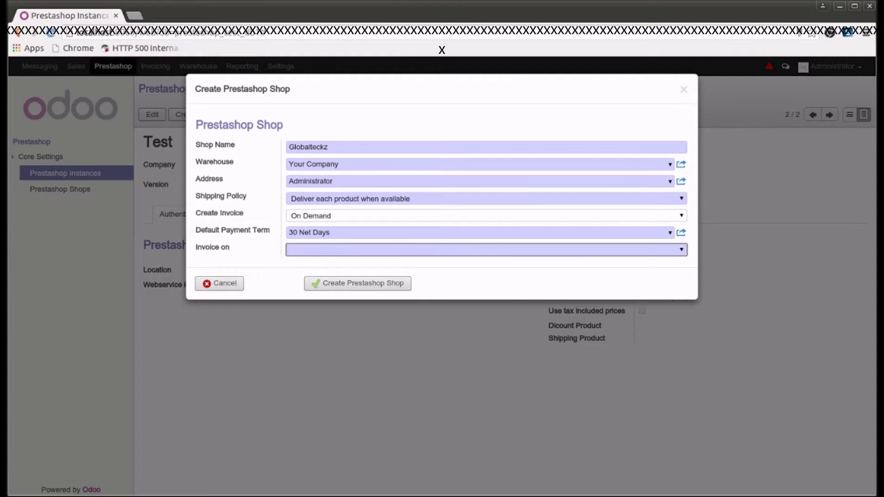
click(387, 275)
click(369, 289)
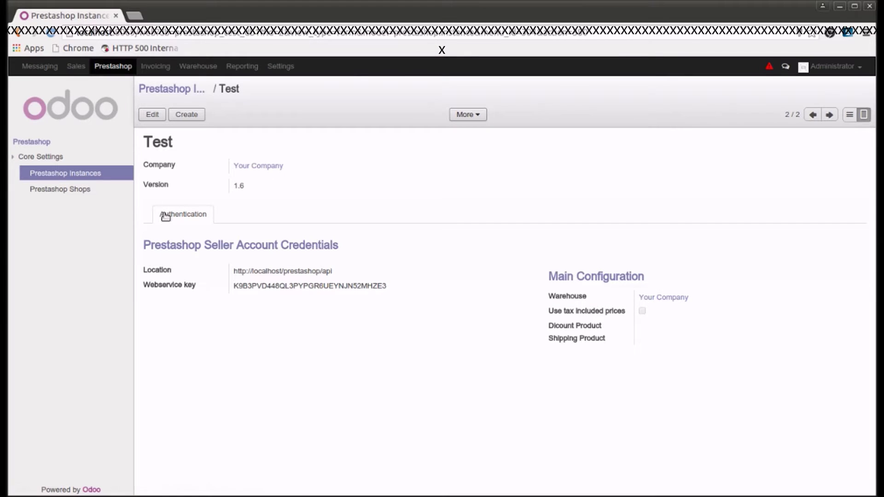
From the Globalteckz shop's Prestashop Information tab, import the product attributes from Prestashop
click(76, 192)
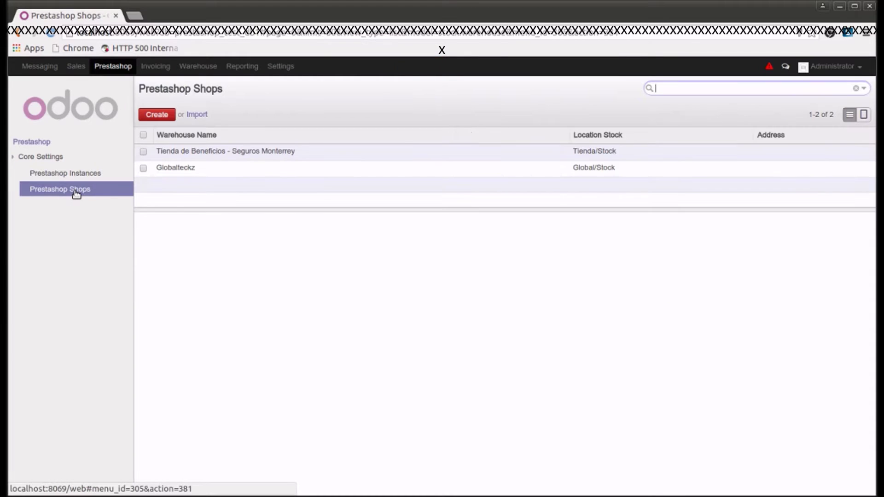
click(161, 171)
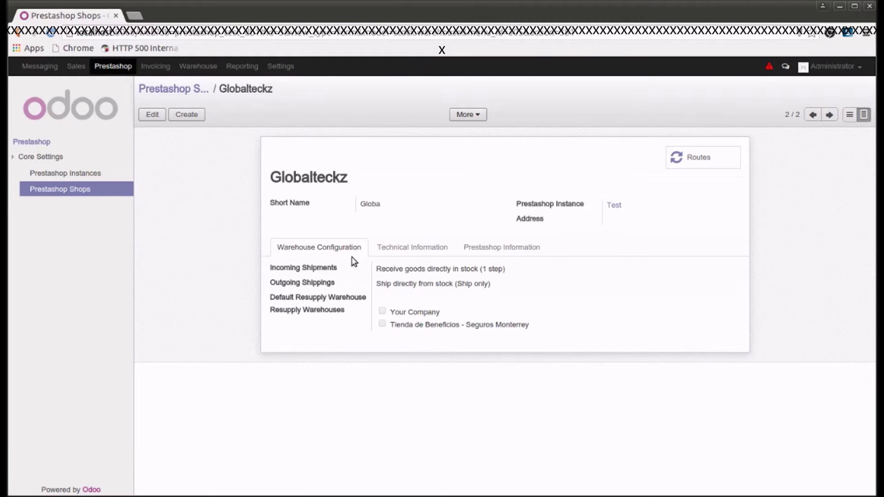
click(442, 248)
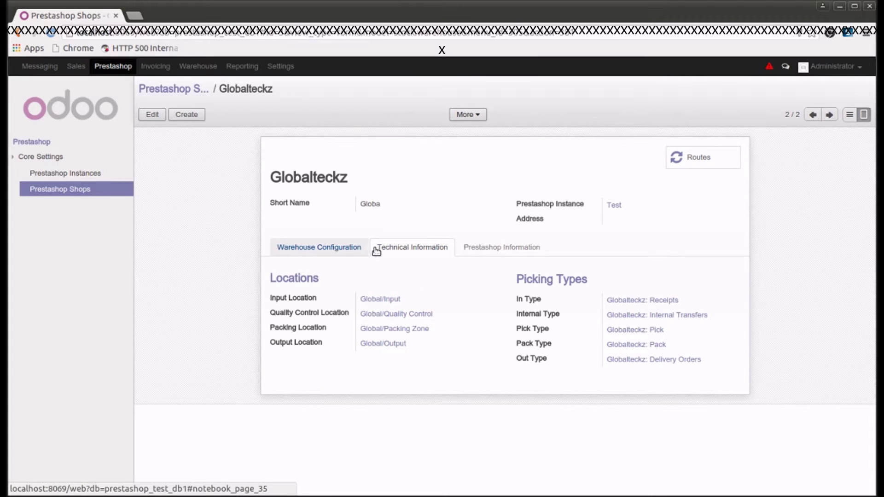
click(520, 252)
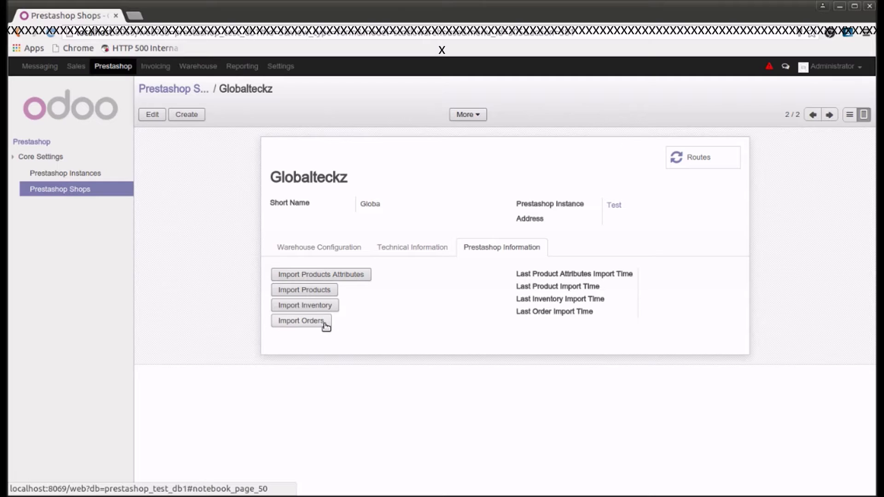
click(336, 277)
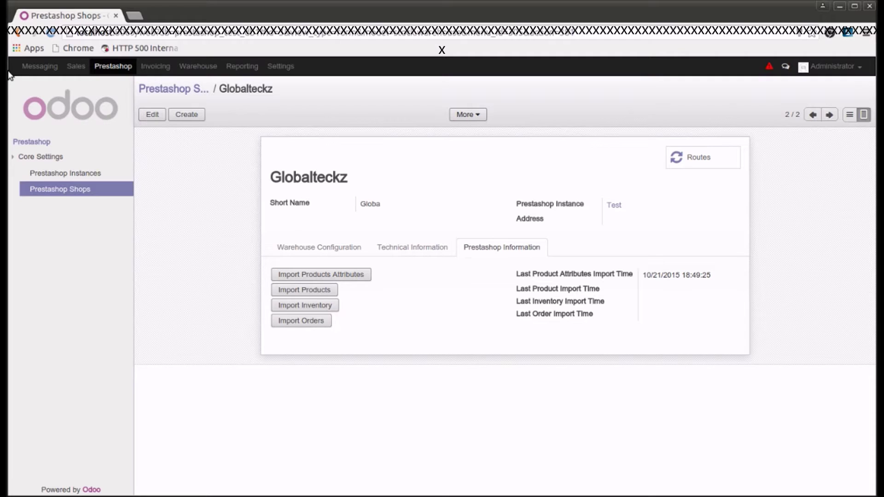
In Sales, browse Product Categories and Attributes, ending on the 24 imported Attribute Values
click(76, 67)
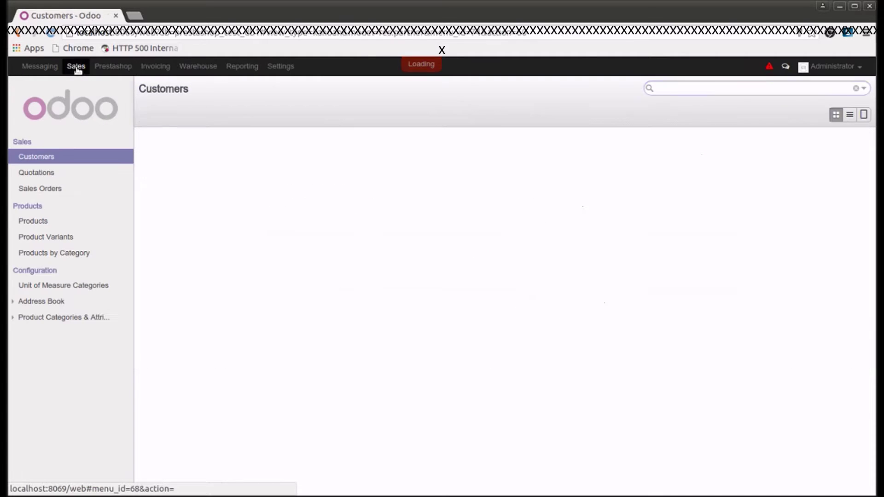
click(71, 322)
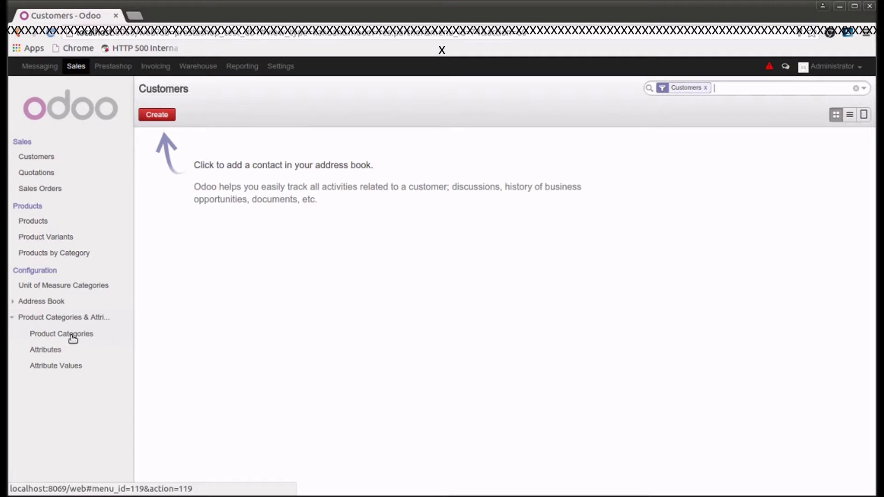
click(71, 336)
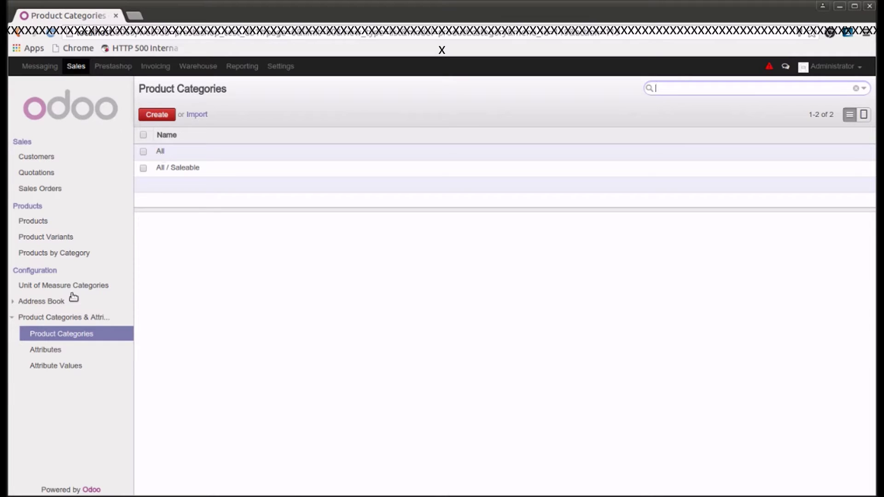
click(52, 358)
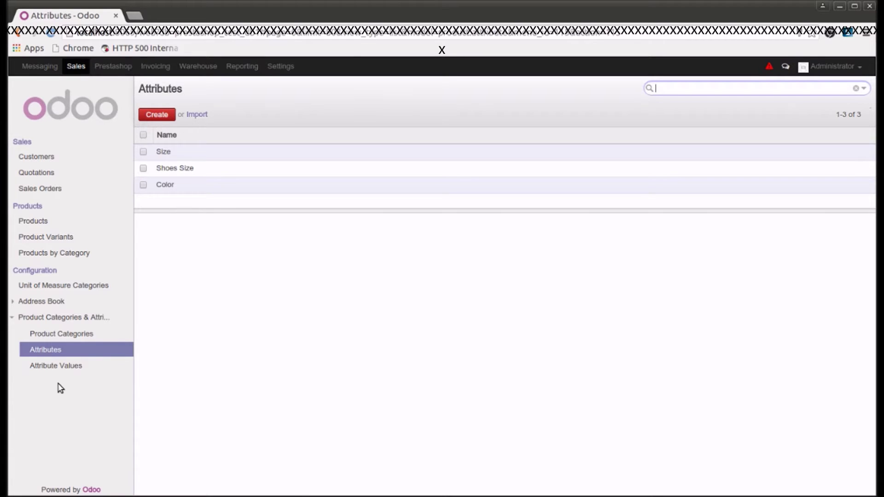
click(65, 367)
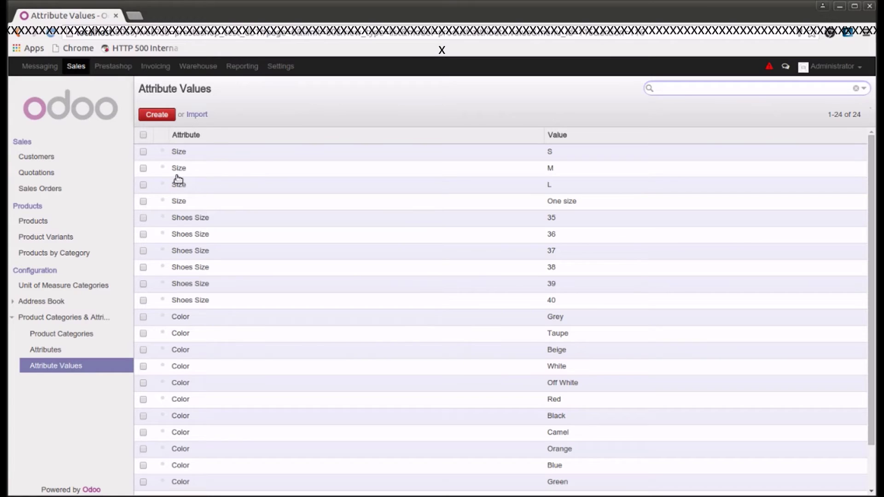
drag(225, 174, 156, 167)
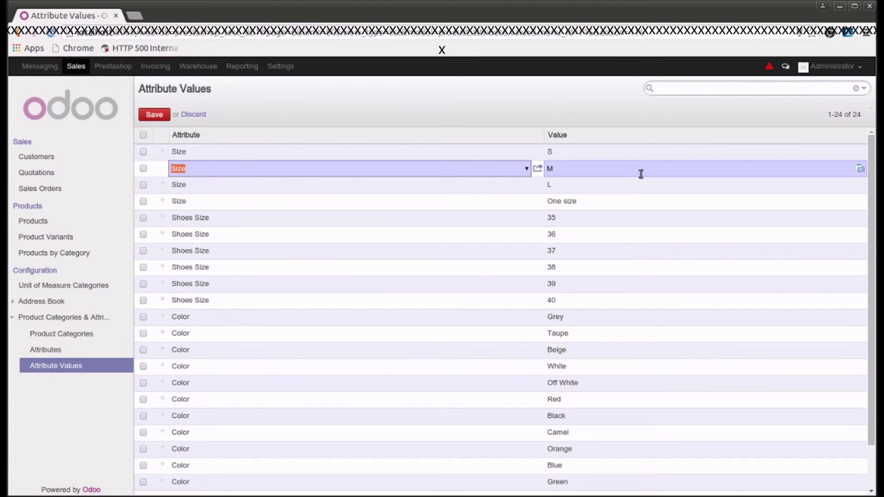
click(341, 199)
click(218, 233)
click(252, 285)
scroll(381, 401, down, 2)
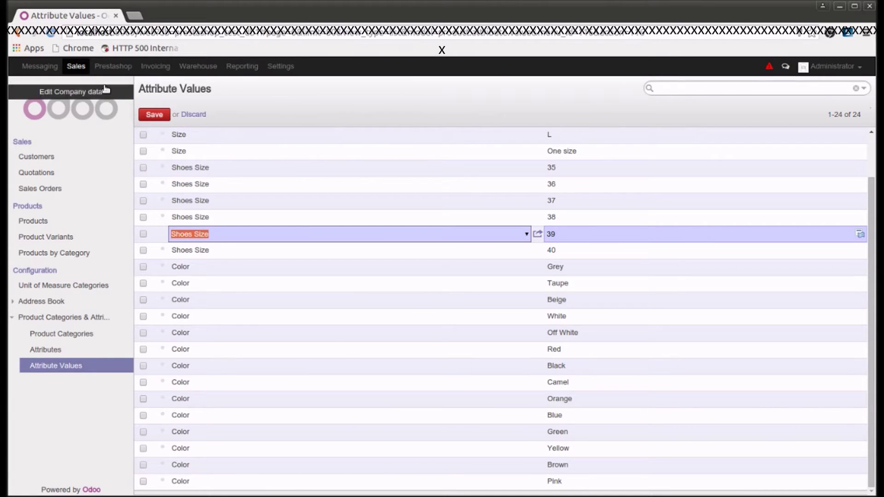
click(195, 115)
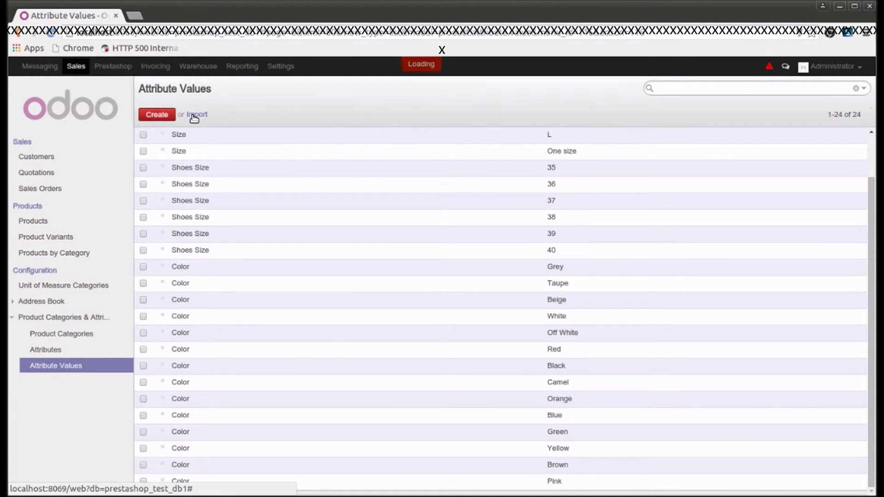
Open the Globalteckz shop's Prestashop import options
click(113, 67)
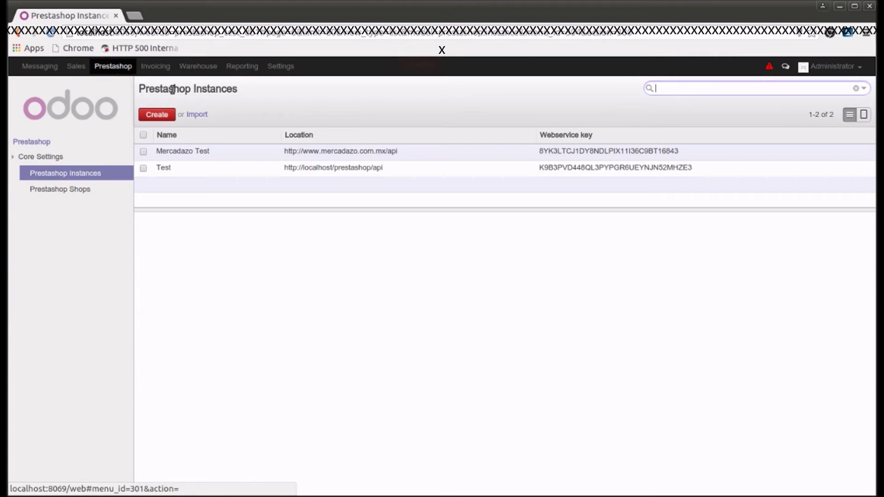
click(60, 189)
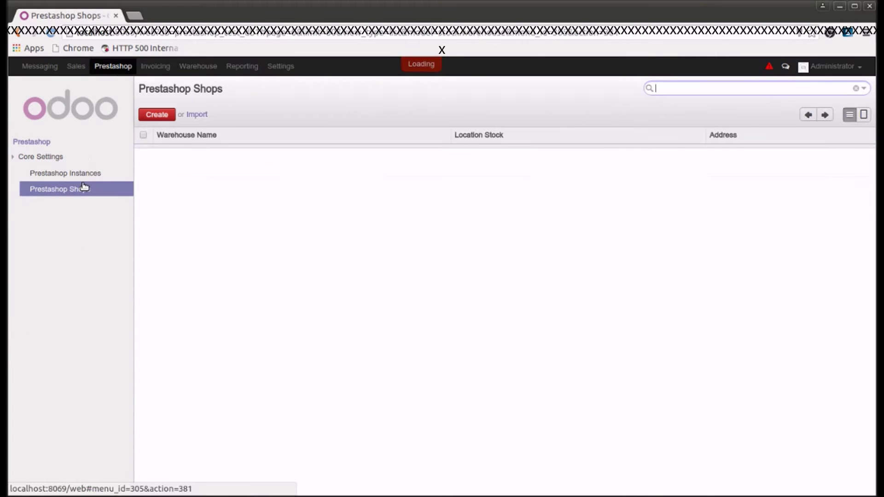
click(158, 169)
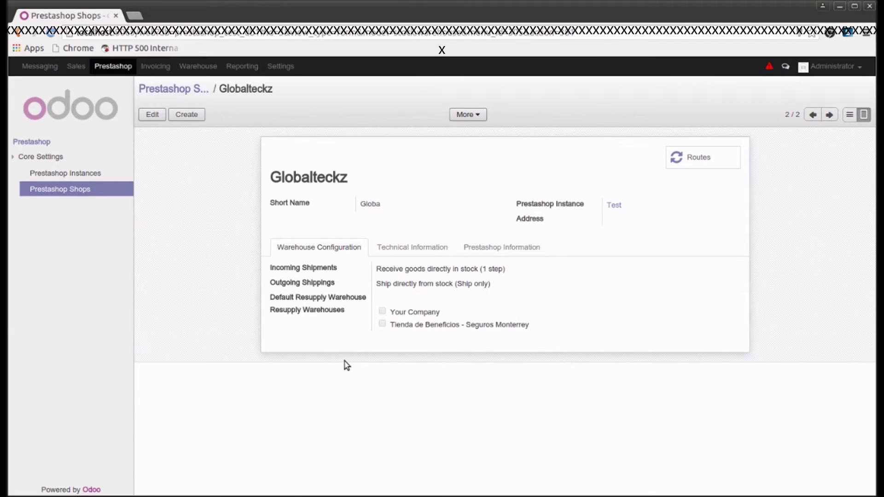
click(499, 251)
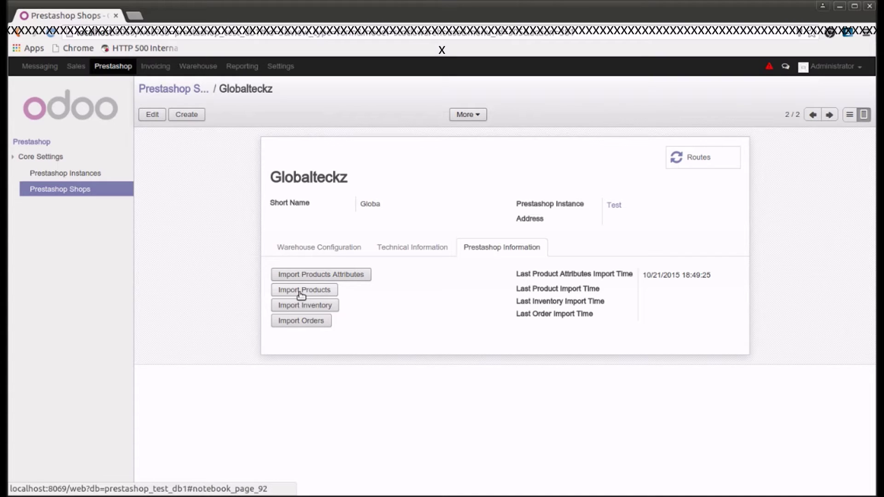
Confirm Sales > Products holds only Service with Can be Sold removed, then return to Prestashop
click(76, 65)
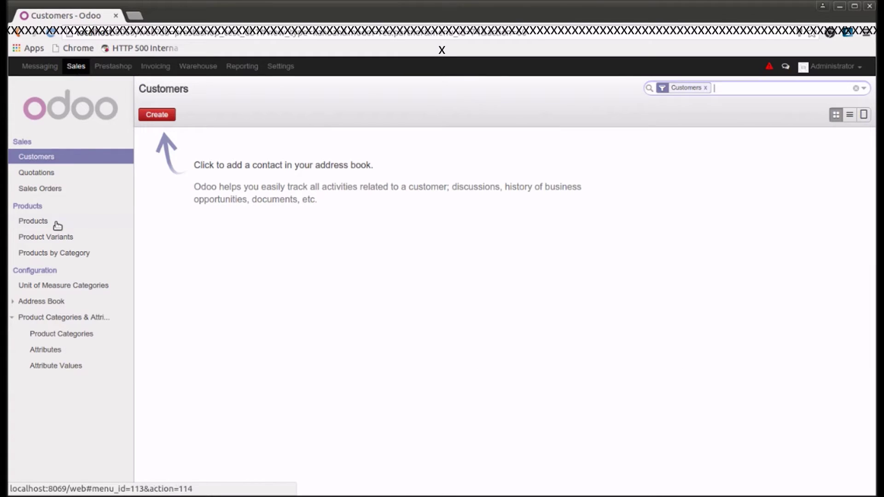
click(48, 226)
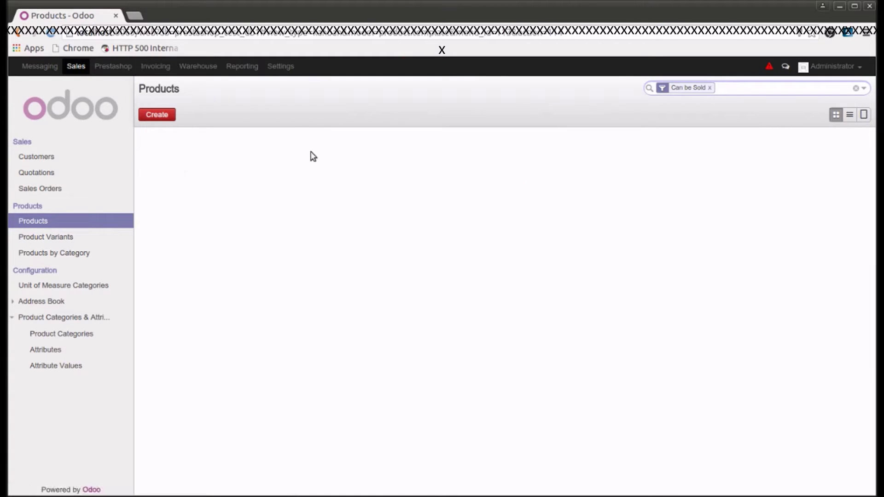
click(709, 87)
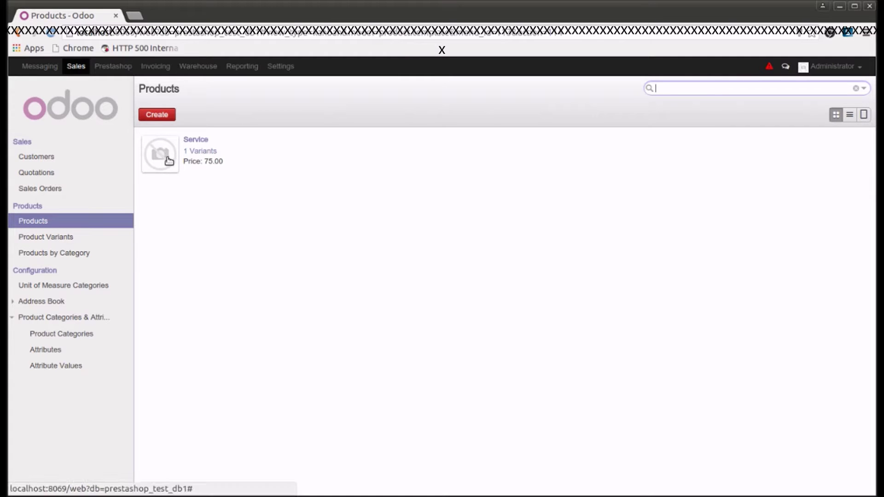
click(121, 66)
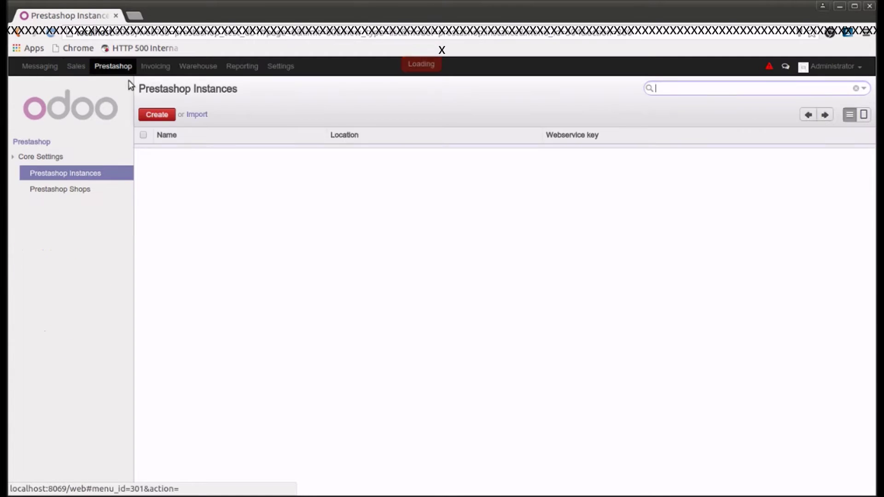
Import the products into the Globalteckz shop from its Prestashop Information tab
click(74, 189)
click(188, 168)
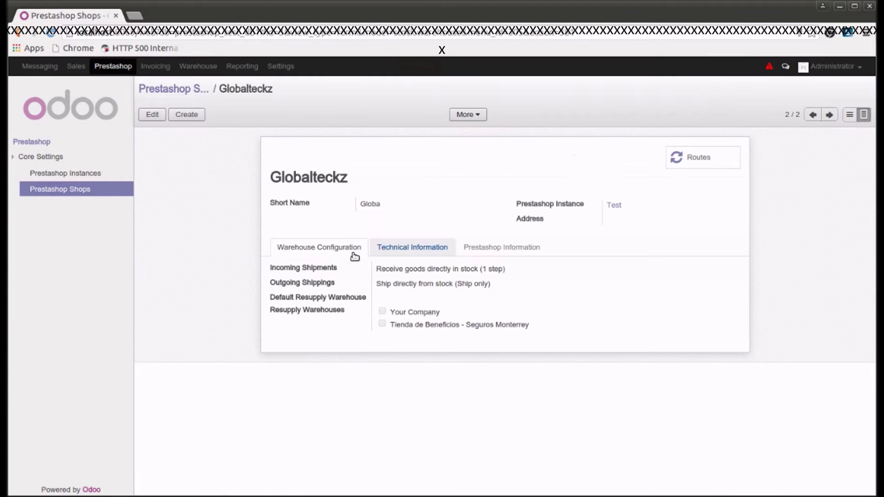
click(493, 251)
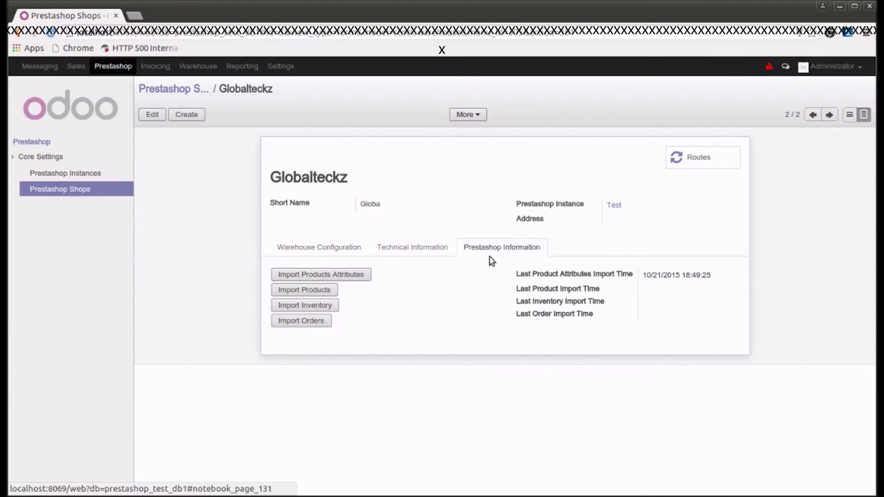
click(303, 291)
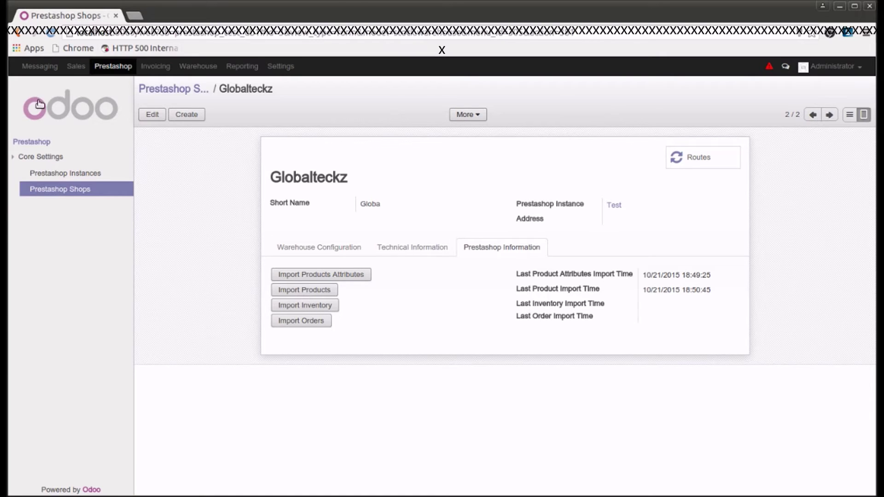
List all Sales products without the Can be Sold filter, showing Blouse, Printed Dress and Service
click(76, 67)
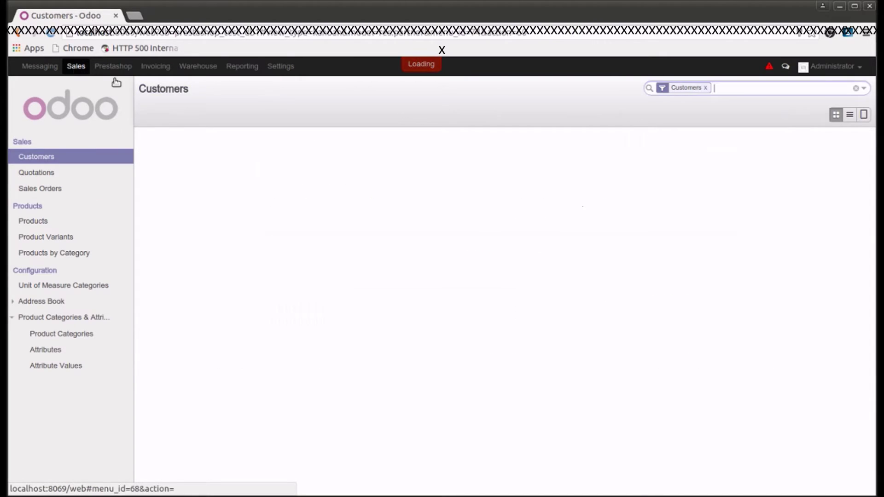
click(40, 227)
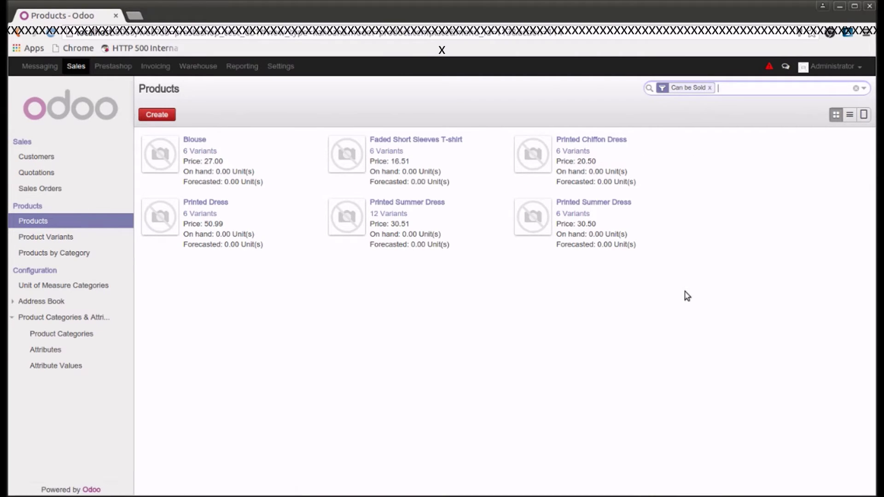
click(709, 88)
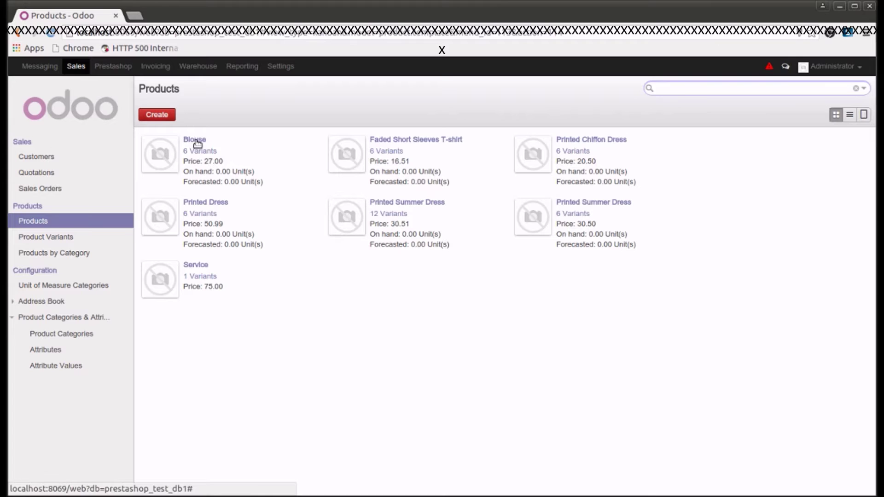
Show the 42 product variants as cards and open the Faded Short Sleeves T-shirt (S, Orange)
click(56, 241)
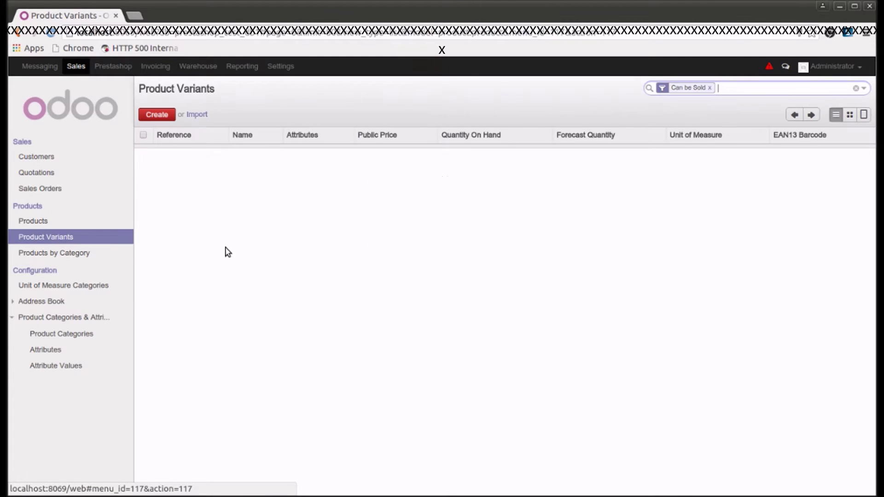
click(850, 114)
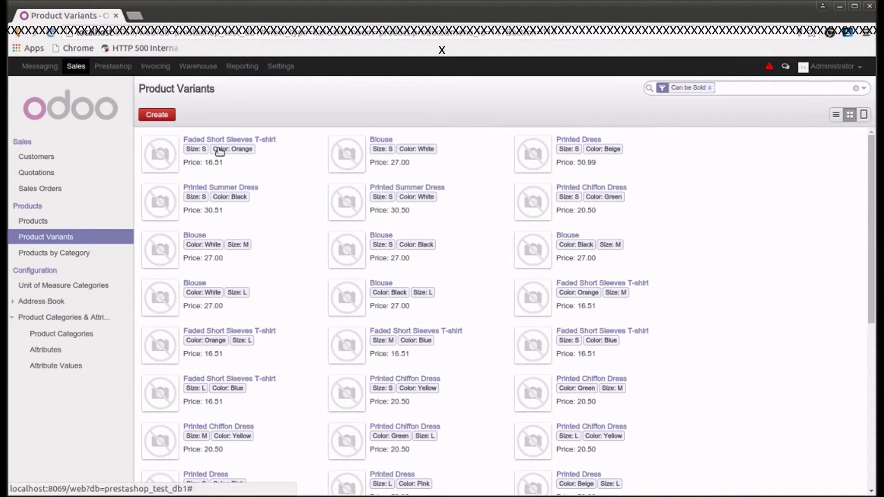
click(205, 153)
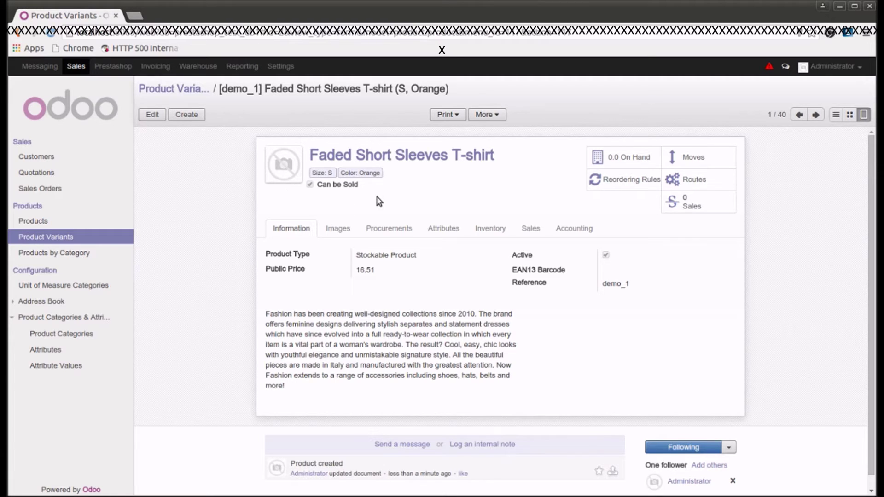
Browse the T-shirt variant's Images, Procurement, Prestashop, Inventory, Sales and Accounting tabs
click(332, 234)
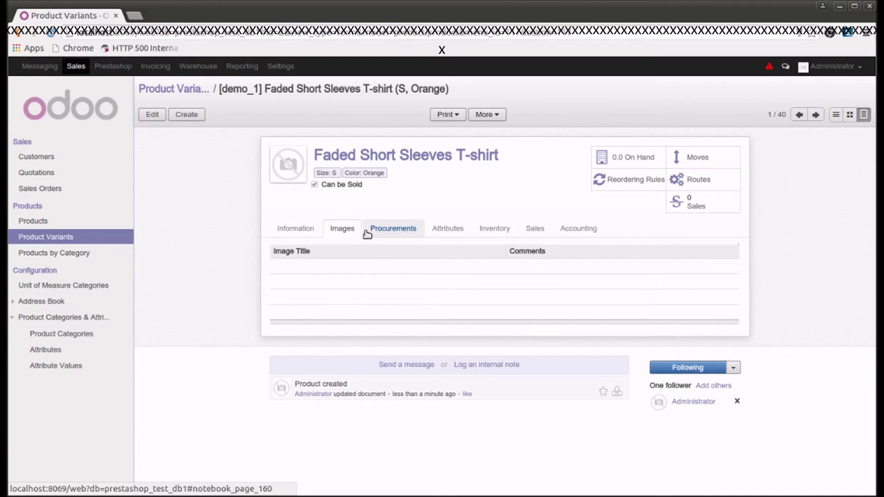
click(399, 233)
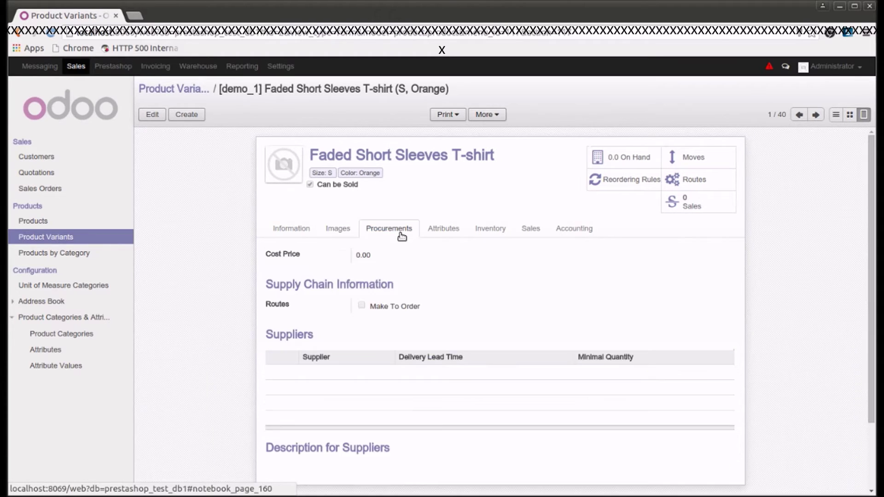
click(445, 232)
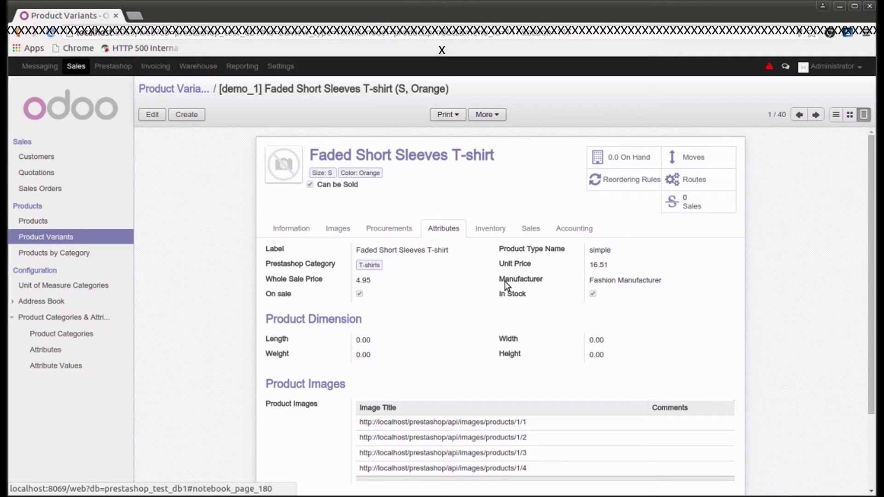
click(492, 230)
drag(351, 280, 375, 280)
click(694, 270)
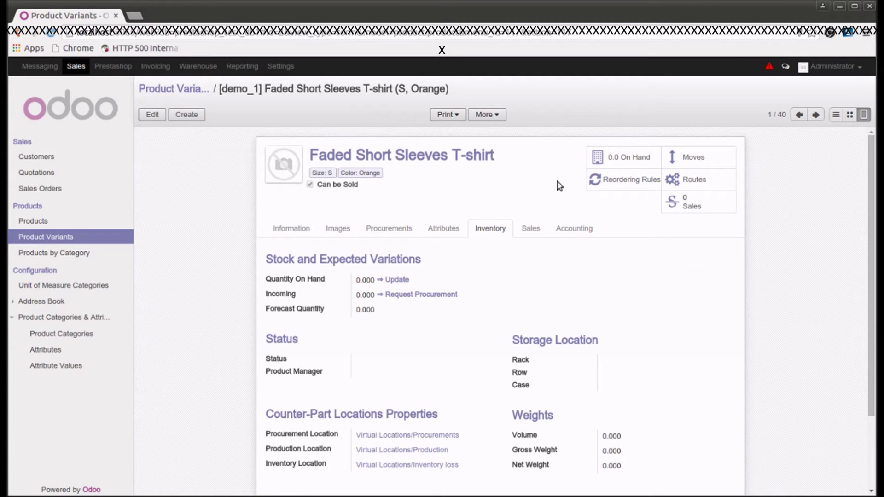
click(530, 229)
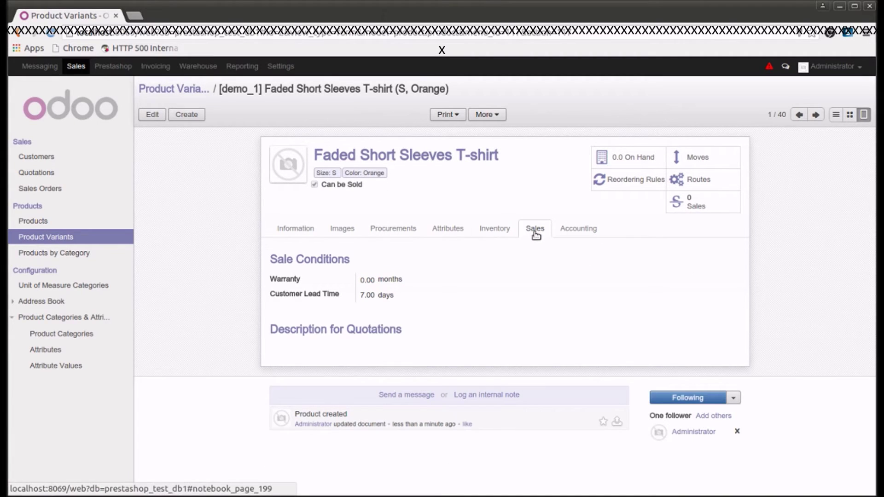
click(567, 234)
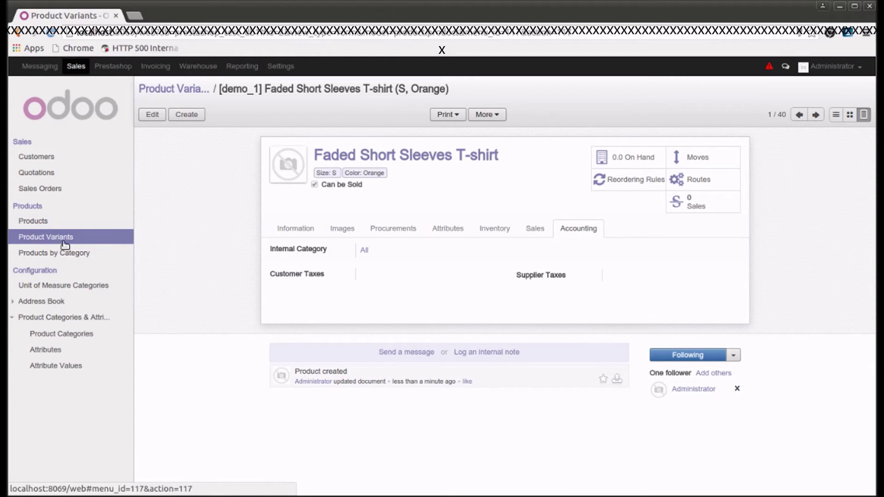
mouse_move(61, 114)
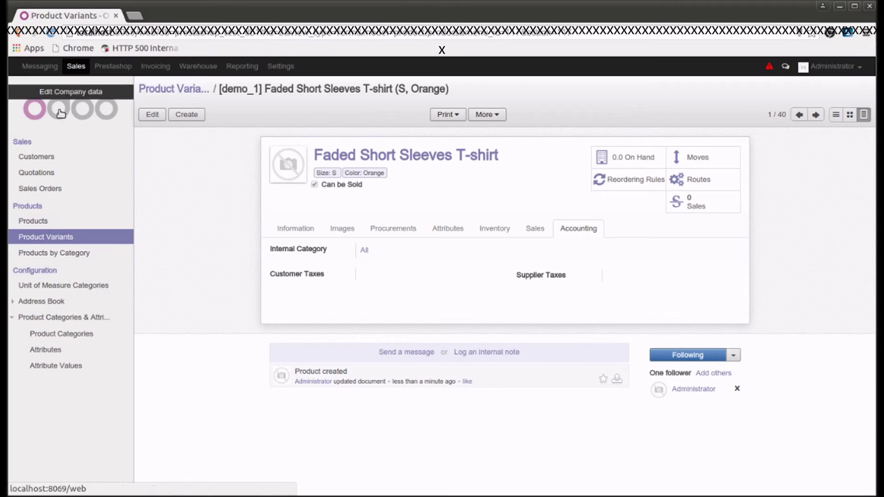
Check the Globalteckz shop's Prestashop import options again
click(117, 68)
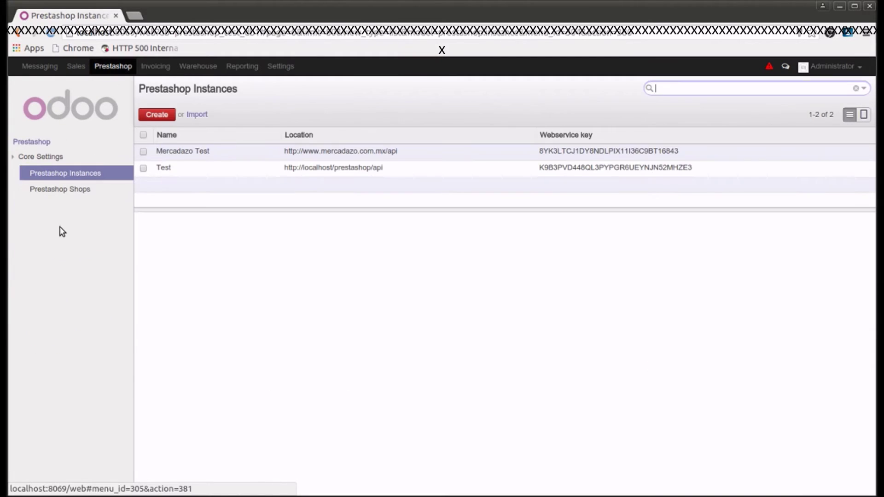
click(72, 190)
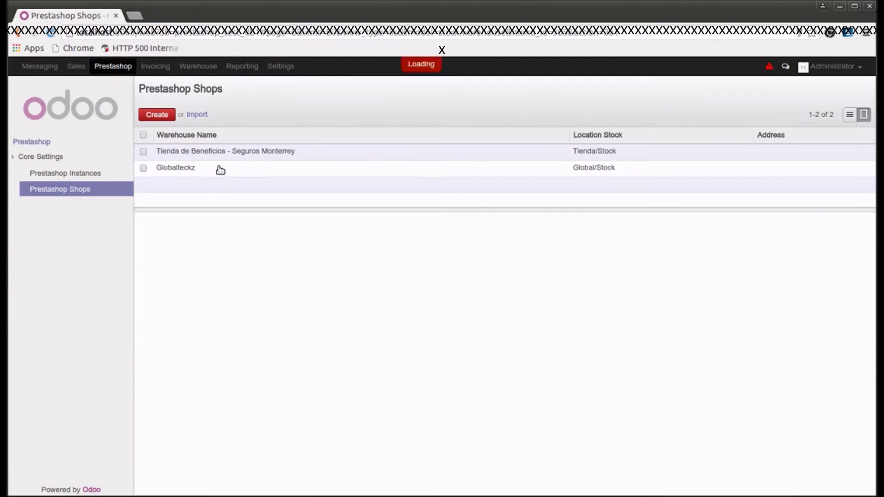
click(220, 168)
click(503, 251)
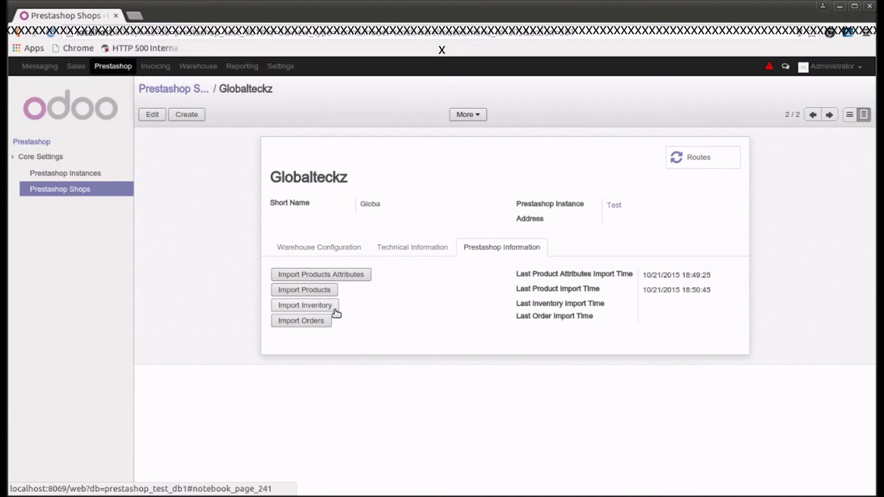
Verify the imported products' on-hand quantities are 0.00, show all products, then return to Prestashop
click(77, 67)
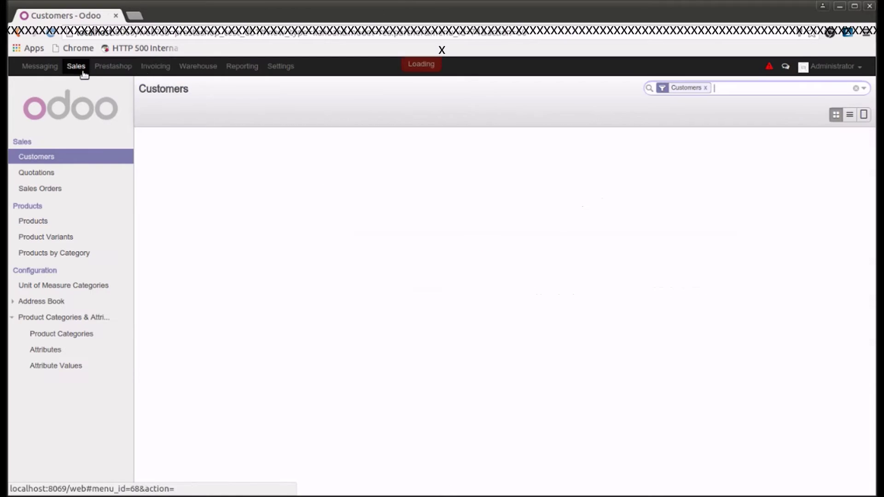
click(41, 222)
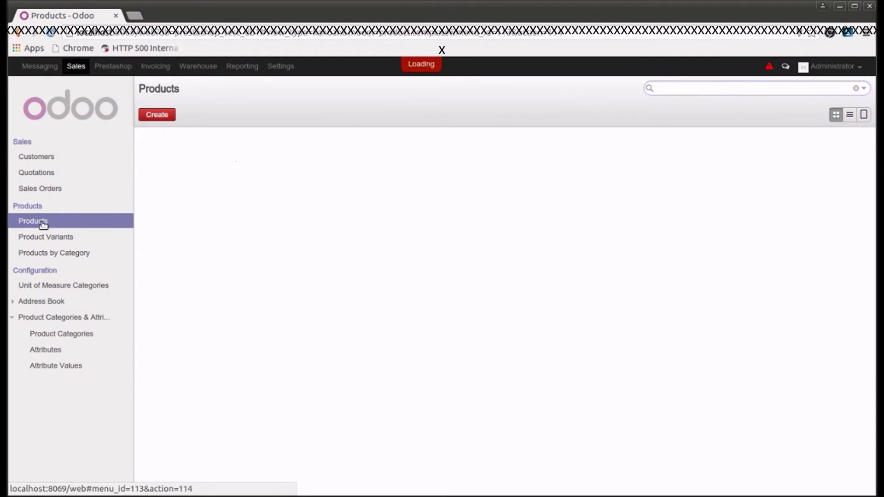
drag(218, 170, 239, 171)
drag(402, 171, 428, 171)
drag(592, 171, 610, 172)
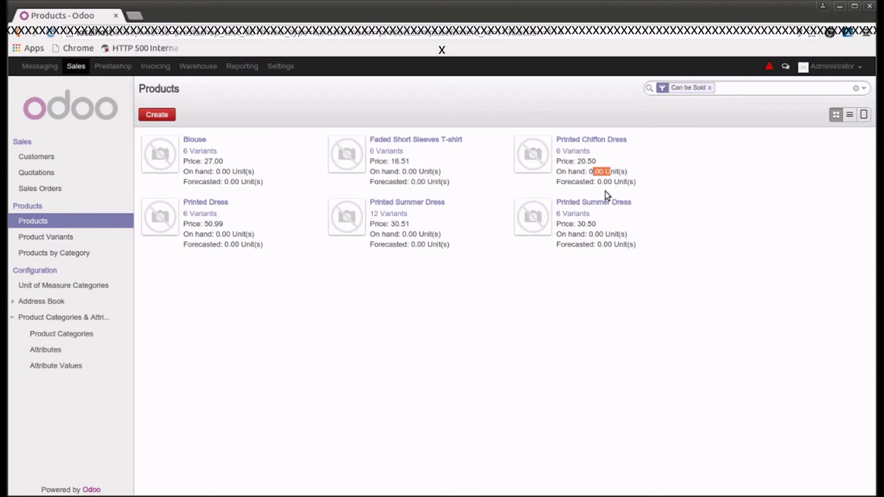
drag(593, 234, 620, 234)
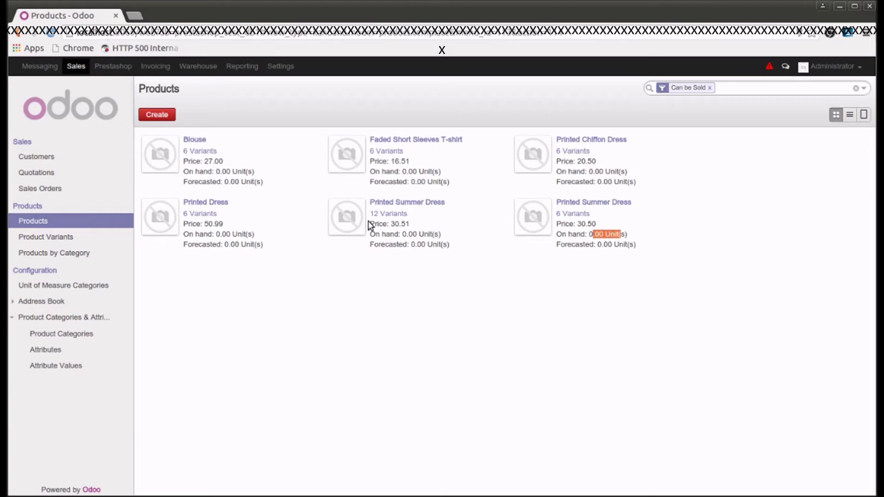
drag(401, 234, 431, 233)
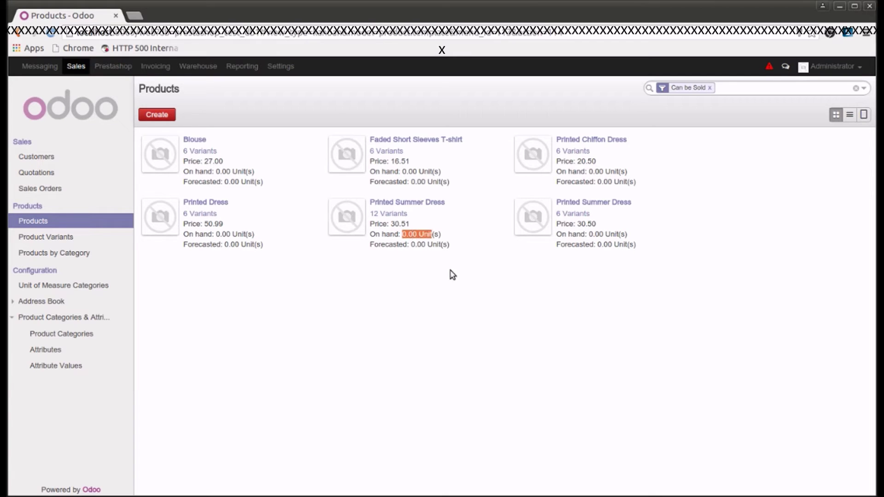
click(709, 90)
click(710, 88)
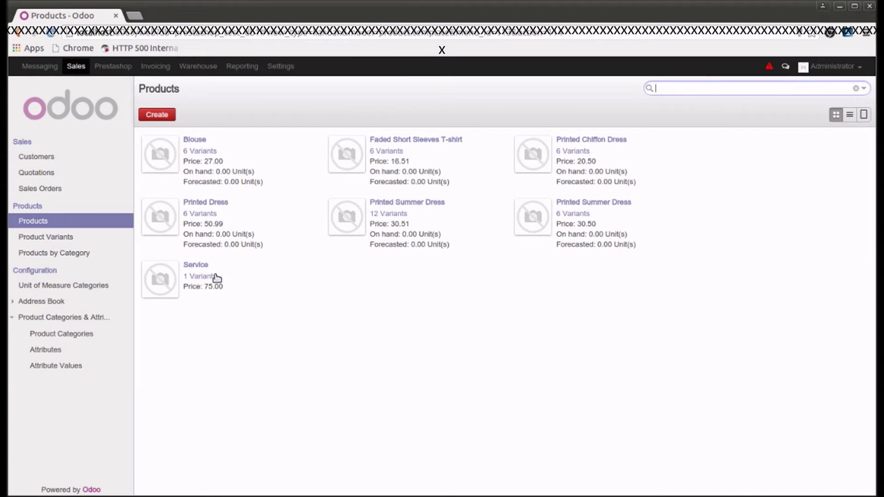
click(118, 67)
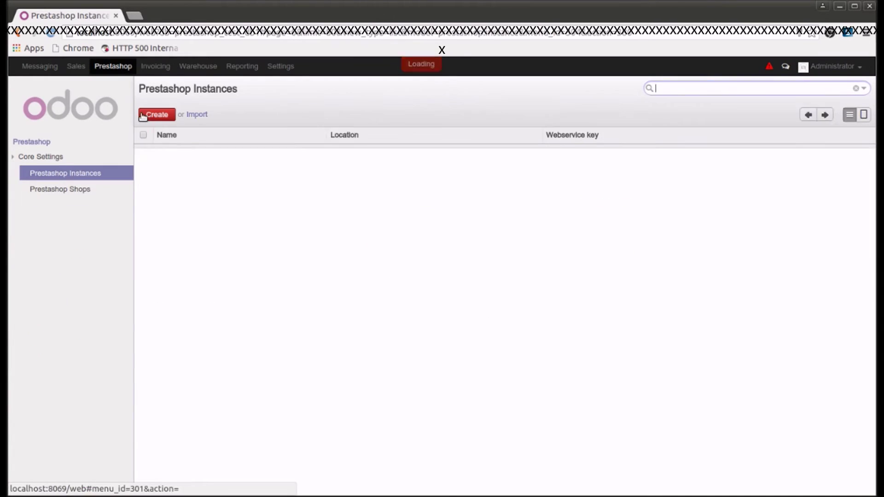
Import the Globalteckz shop's inventory from Prestashop, logged at 10/21/2015 18:53:39
click(66, 190)
click(271, 172)
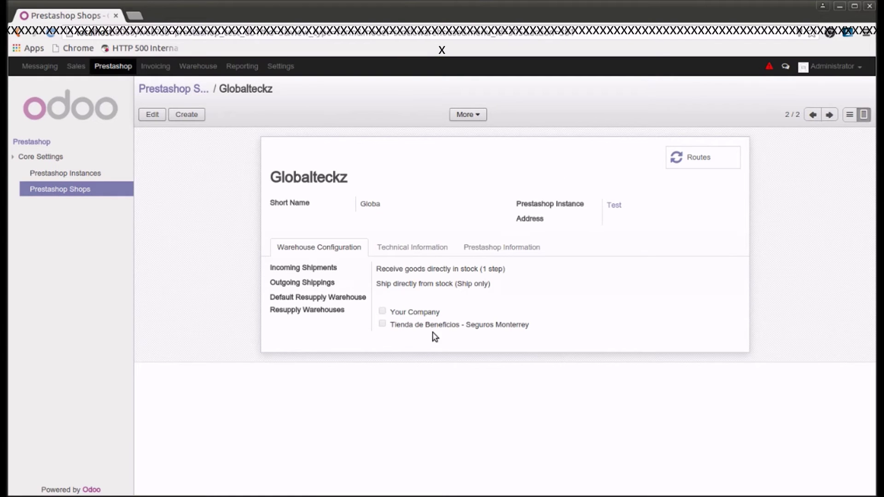
click(527, 247)
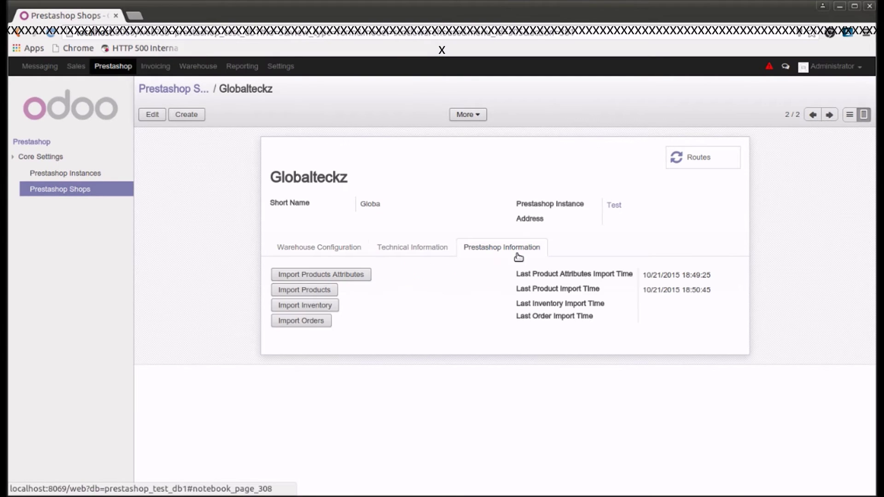
click(297, 307)
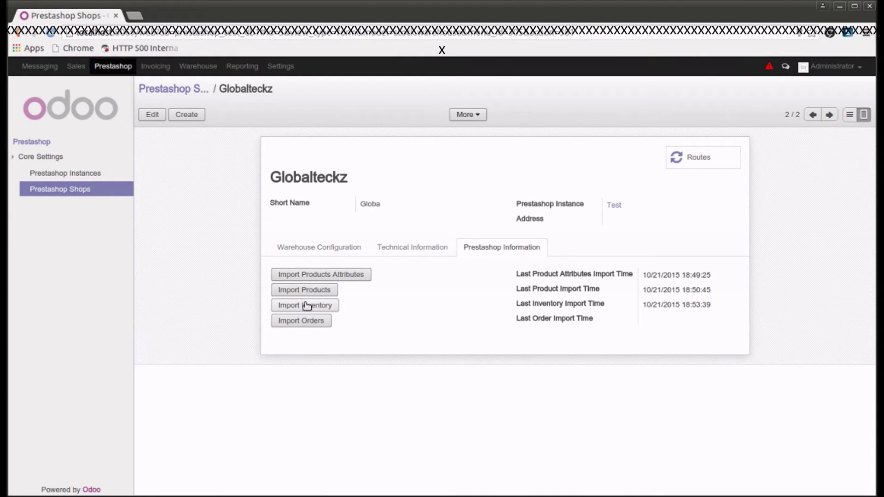
click(76, 66)
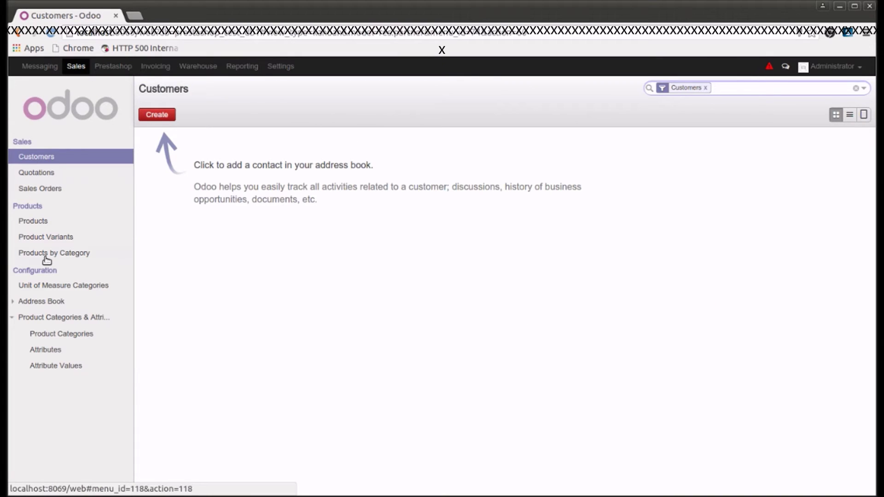
Check imported product stock: Blouse 1799.00, T-shirt 1800.00, and Printed Chiffon Dress on hand
click(39, 222)
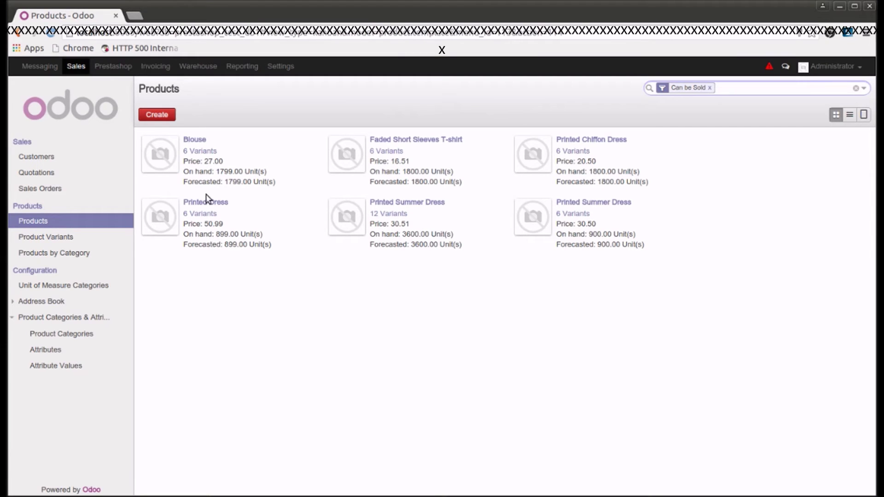
drag(216, 172, 258, 172)
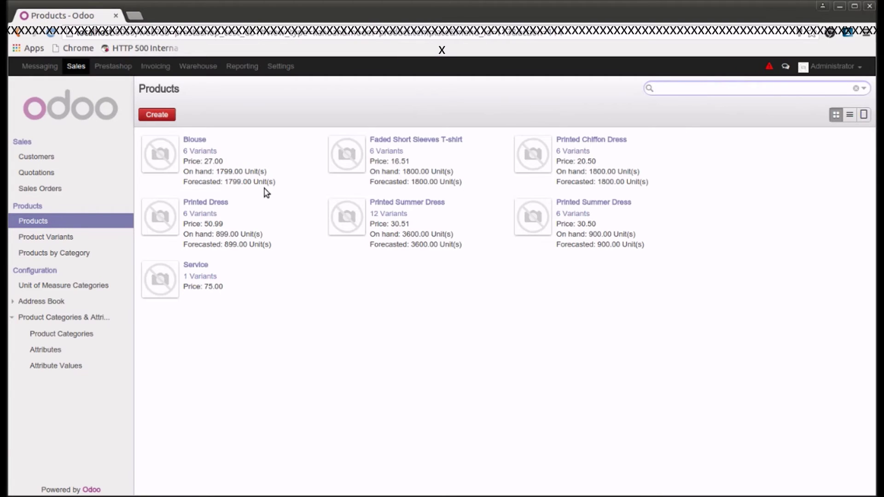
drag(218, 172, 262, 171)
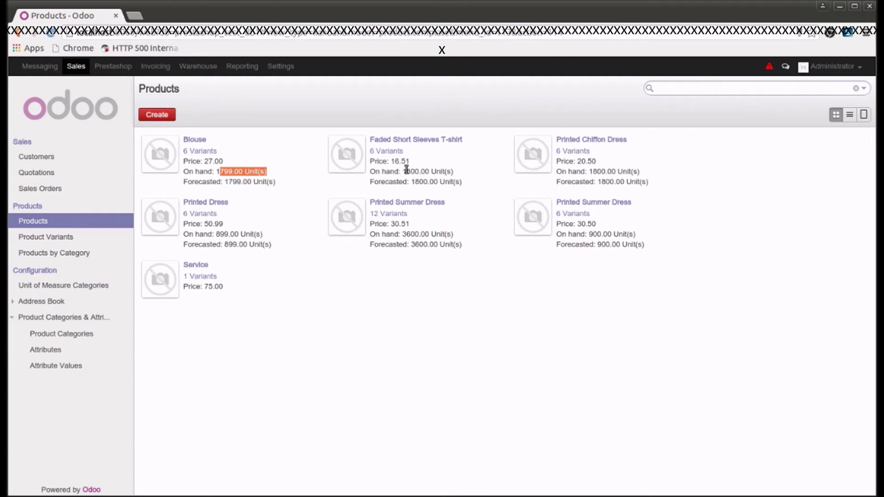
drag(404, 171, 472, 171)
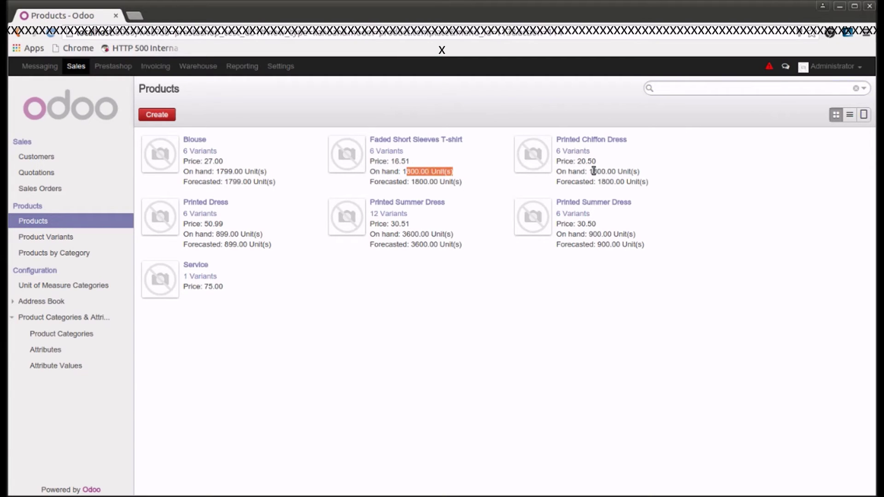
drag(593, 170, 701, 174)
click(692, 209)
Review the Globalteckz shop's Prestashop import times, which show no order import yet
click(113, 66)
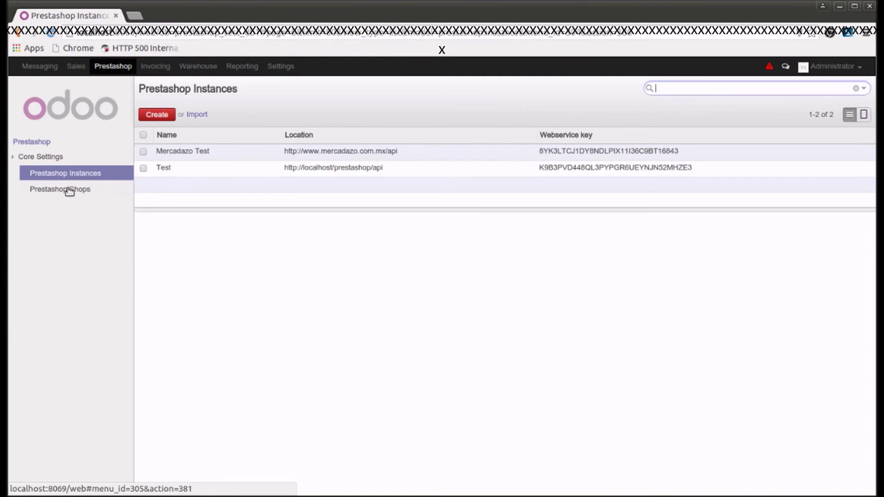
click(67, 189)
click(227, 173)
click(512, 250)
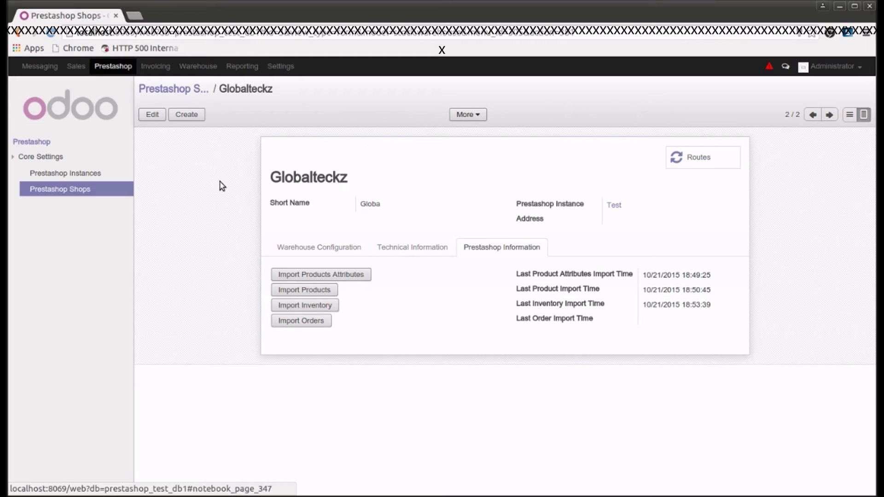
click(77, 67)
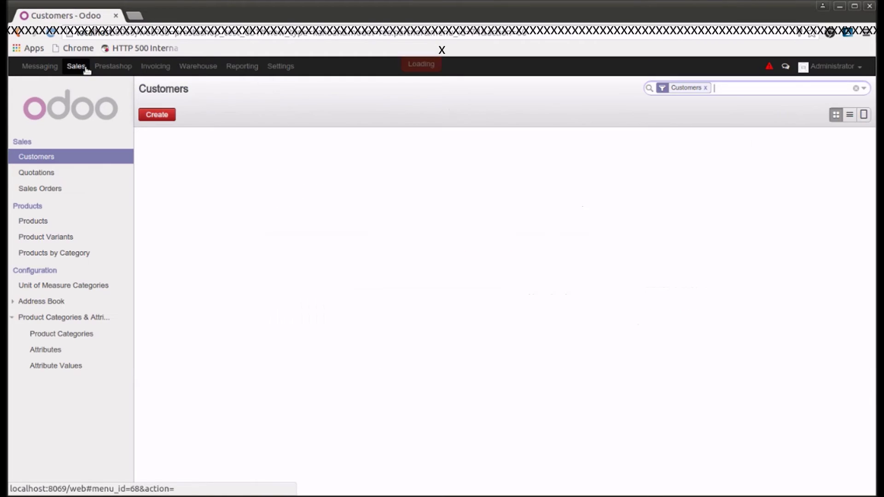
Clear the My and Customers filters to confirm no sales orders or customers exist yet
click(47, 189)
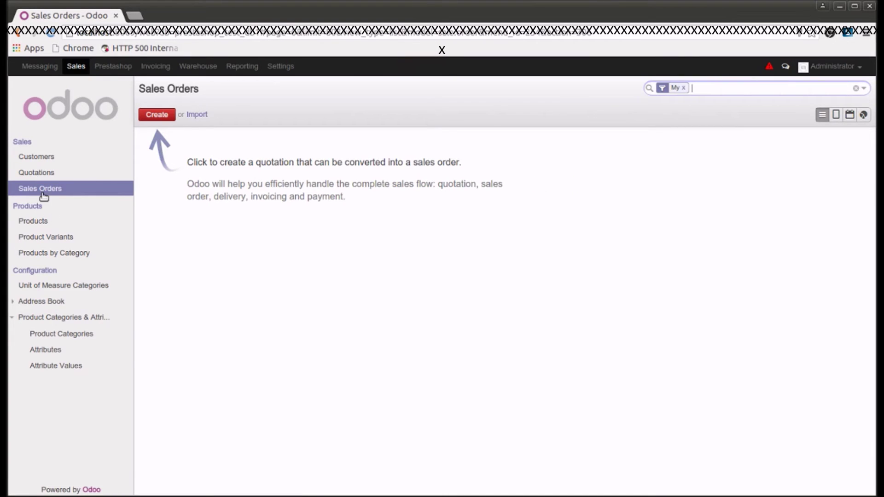
click(683, 88)
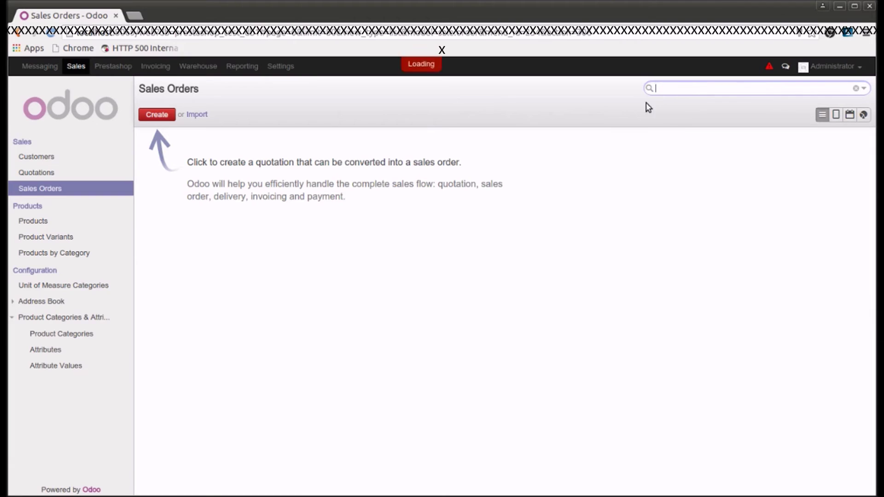
click(34, 159)
click(710, 88)
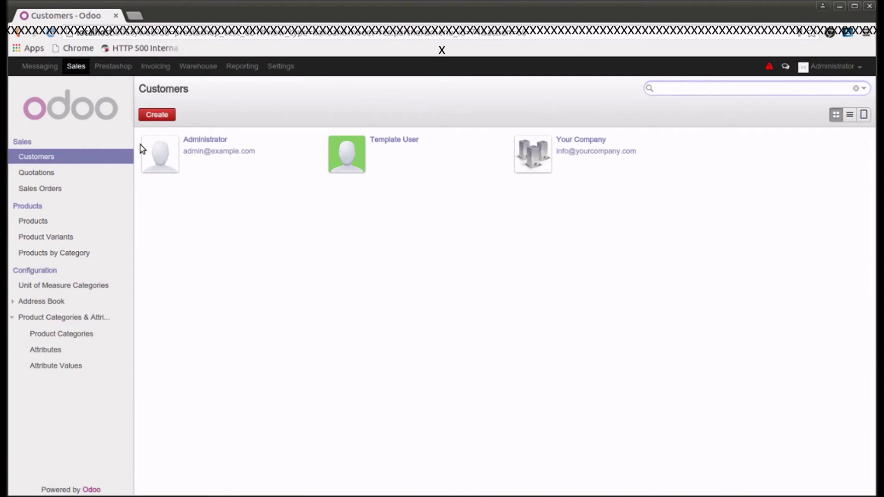
click(51, 190)
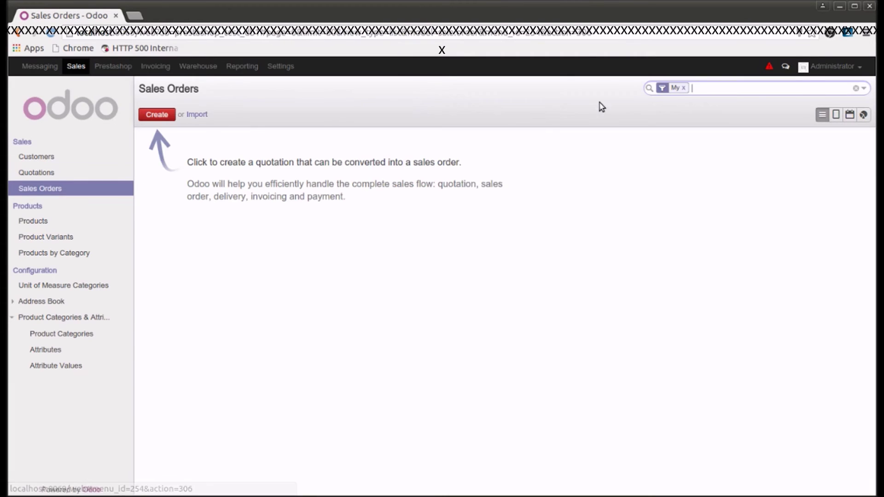
click(684, 89)
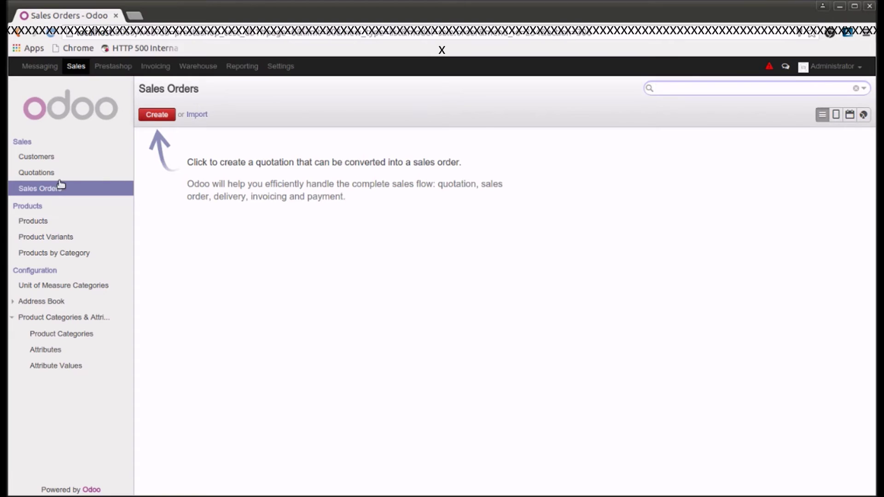
click(114, 67)
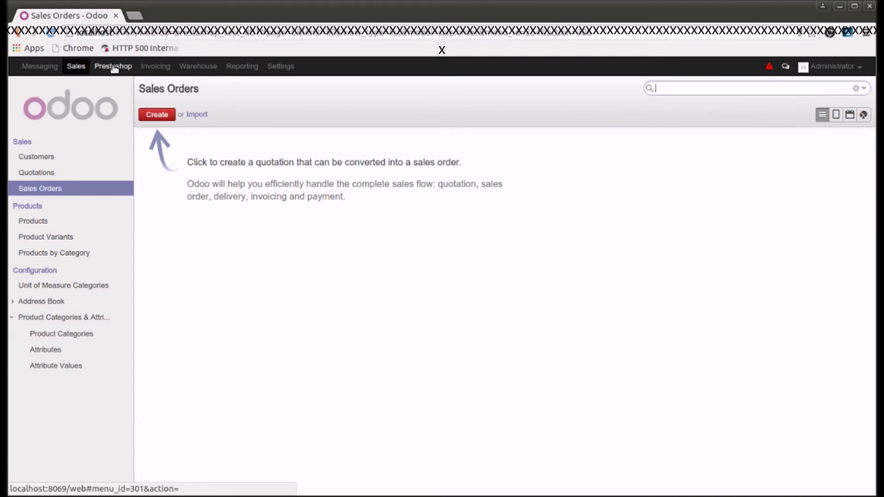
Import Globalteckz's Prestashop orders, setting Last Order Import Time to 10/21/2015 18:55:06
click(82, 191)
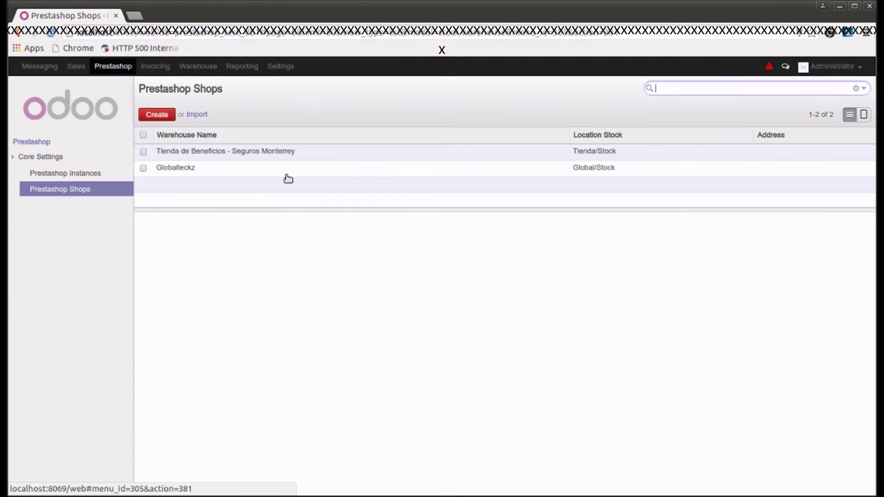
click(250, 173)
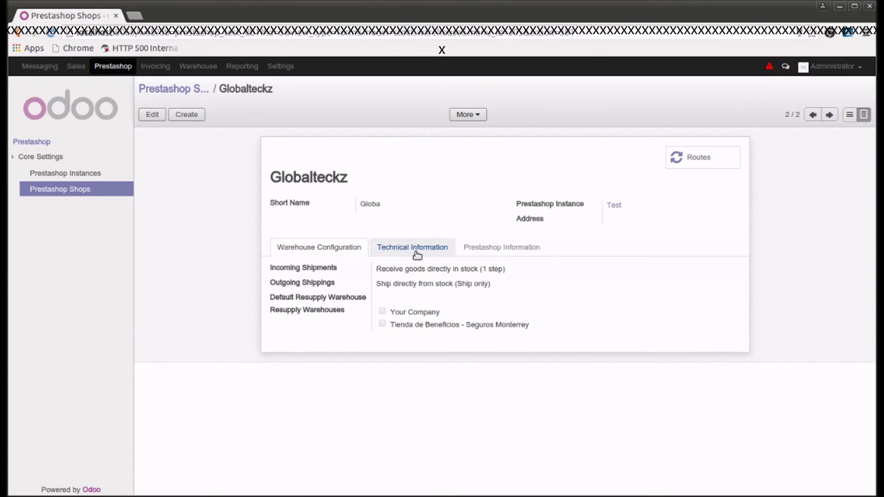
click(493, 246)
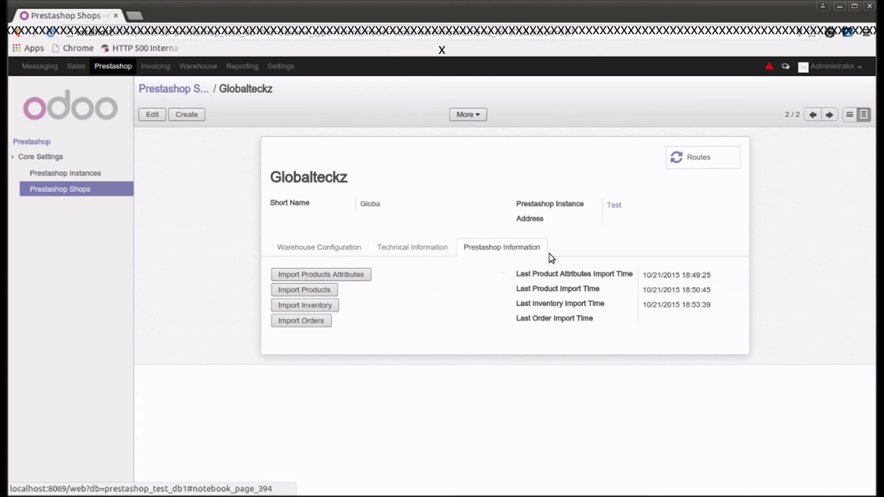
click(296, 324)
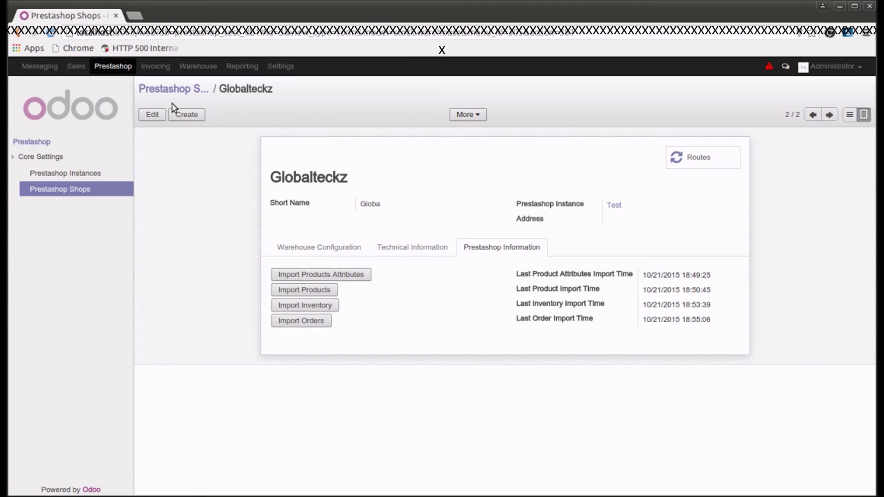
Clear filters on Customers, Sales Orders and Quotations to list imported orders SO002–SO006
click(76, 67)
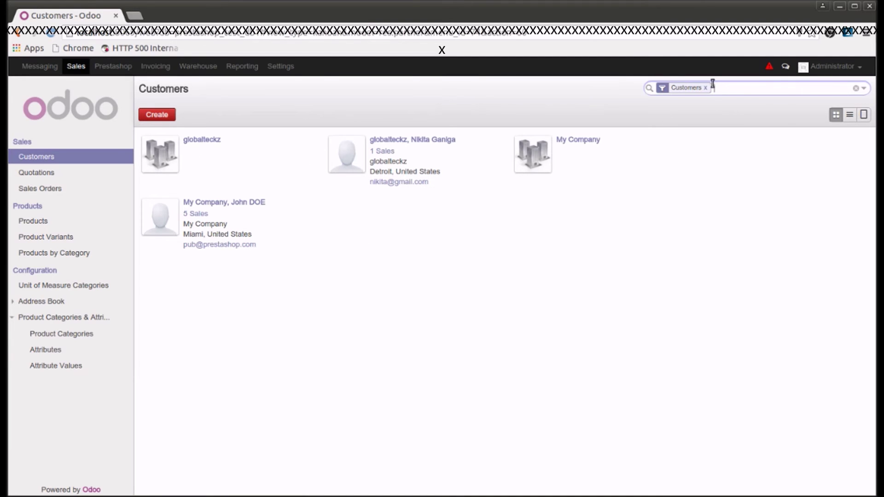
click(705, 88)
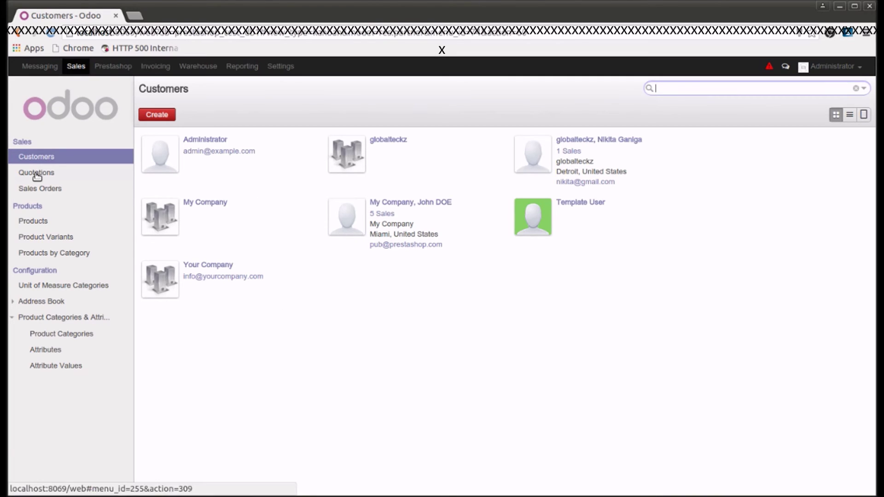
click(33, 190)
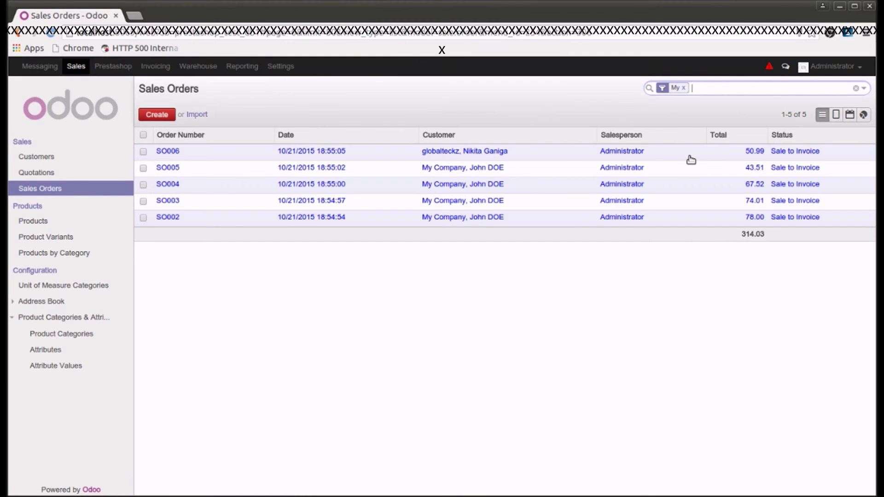
click(684, 88)
click(52, 176)
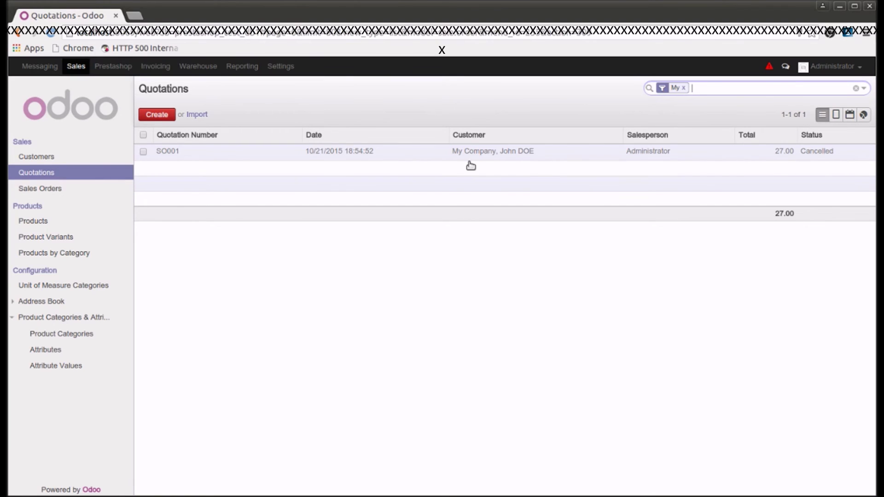
click(683, 87)
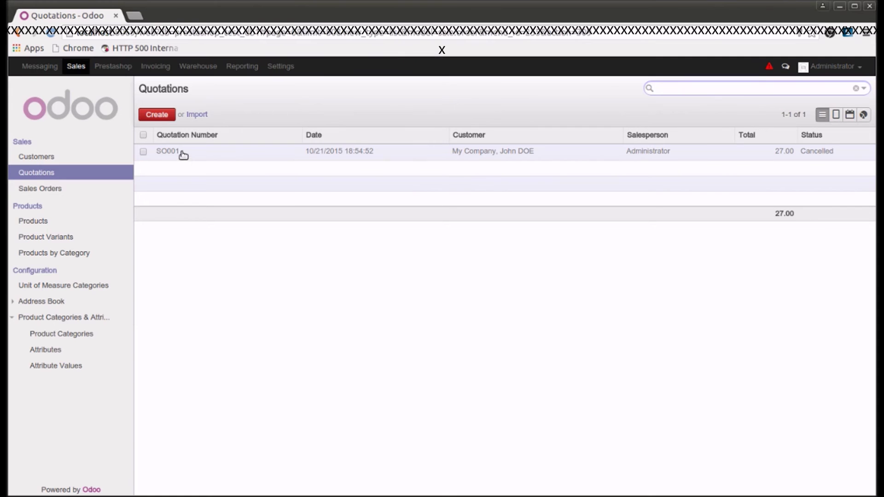
click(41, 189)
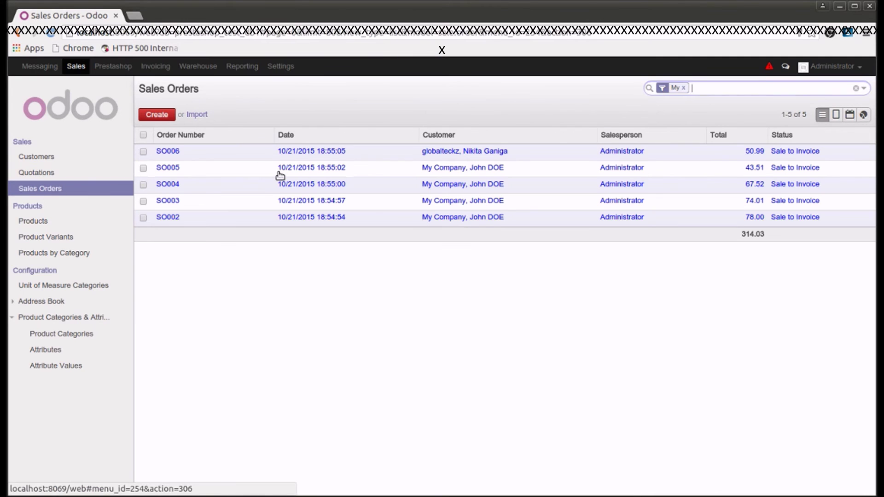
Open SO006 and review its shipping and other information tabs and the Print and More menus
click(318, 151)
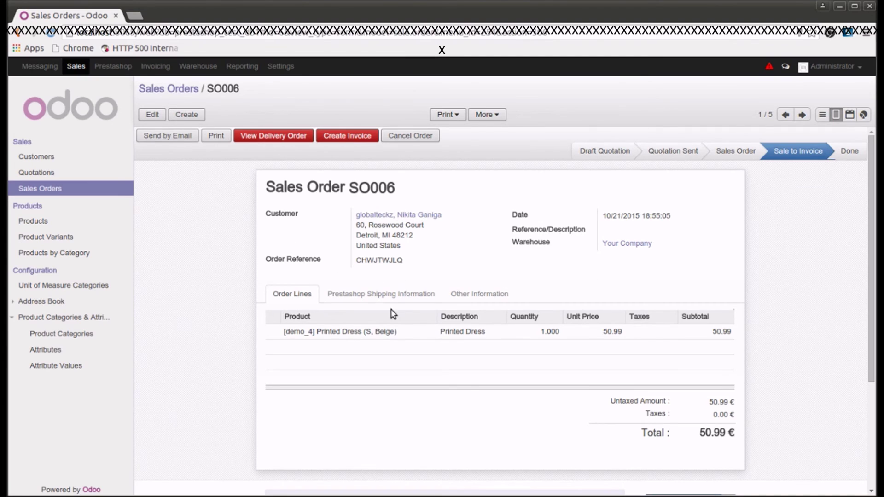
click(364, 300)
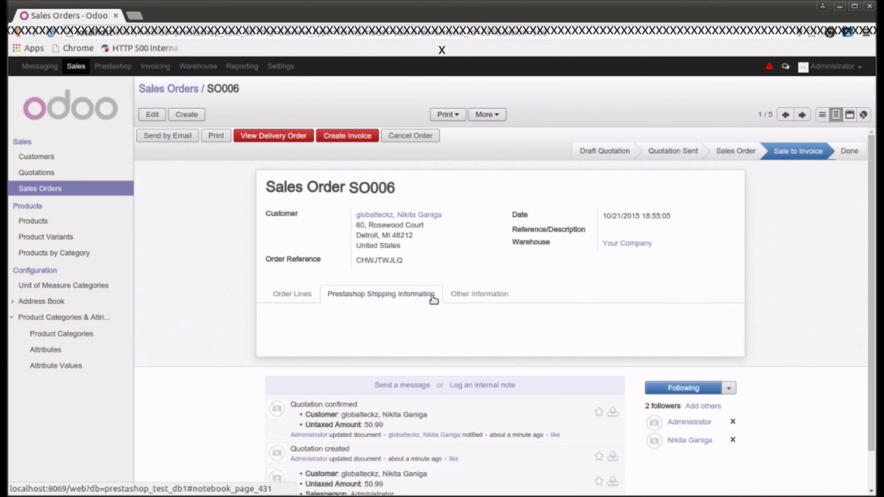
click(454, 295)
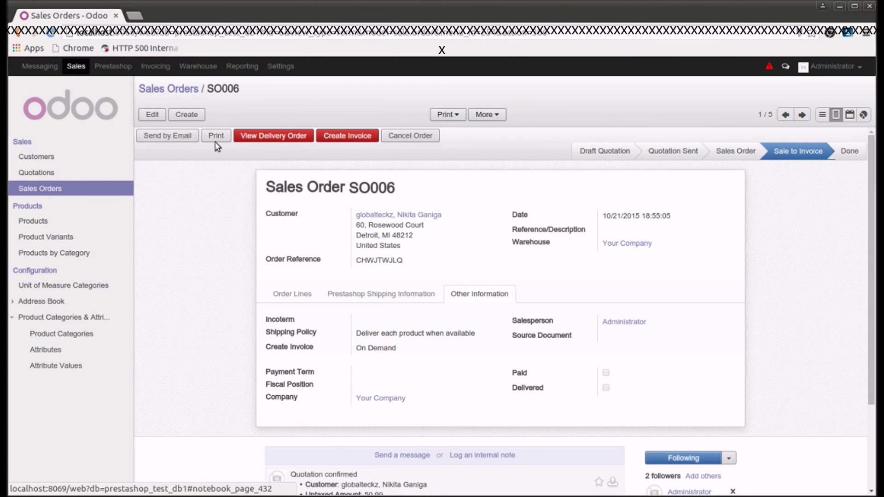
click(460, 117)
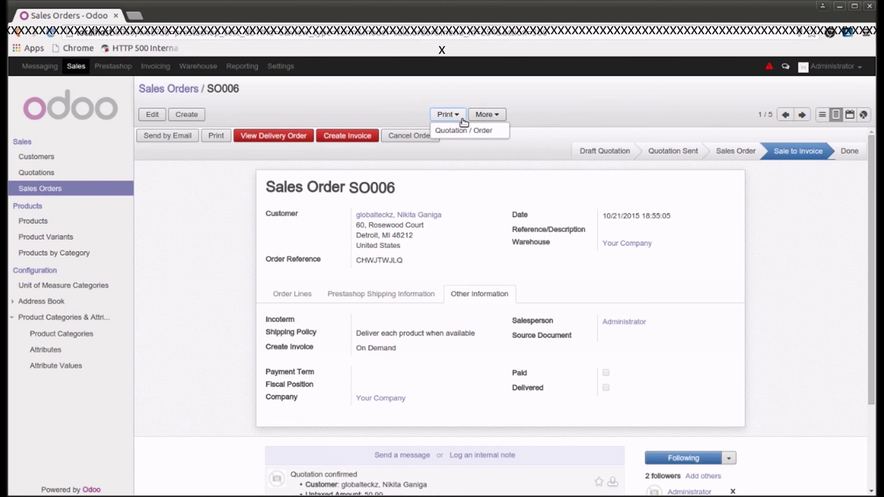
click(497, 115)
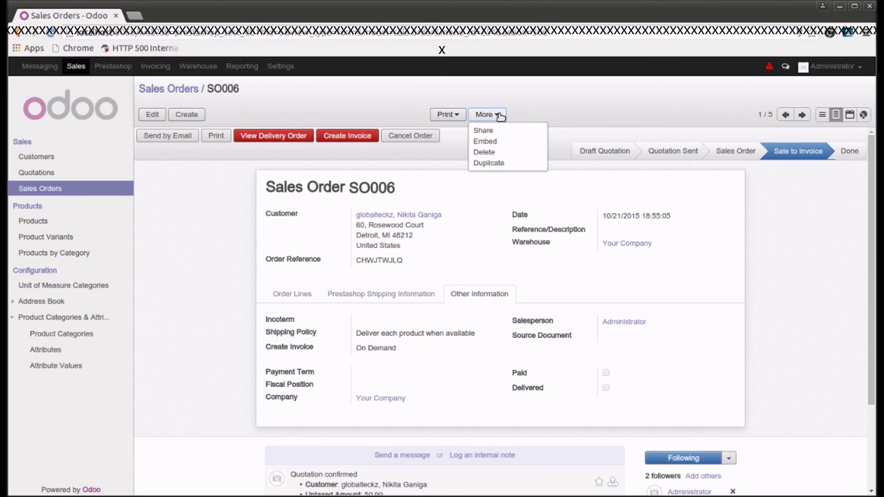
click(584, 116)
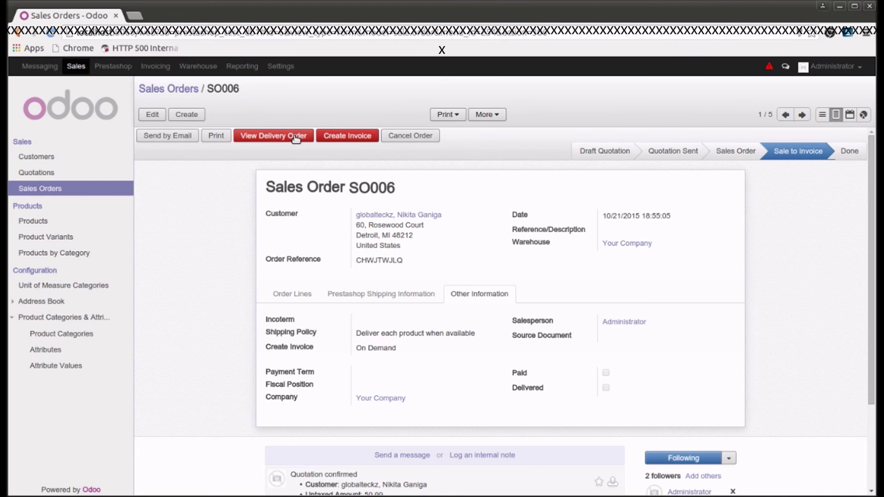
Check availability and transfer delivery WH/OUT/00005 of the Printed Dress for SO006
click(267, 137)
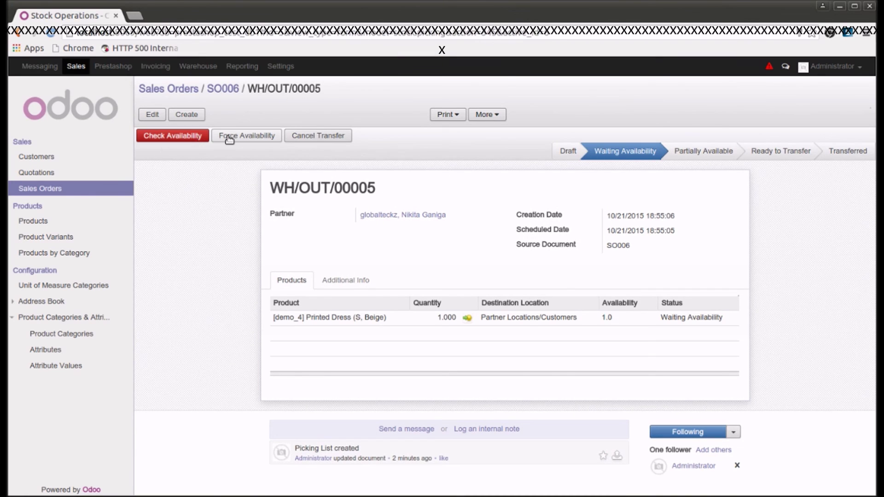
click(190, 136)
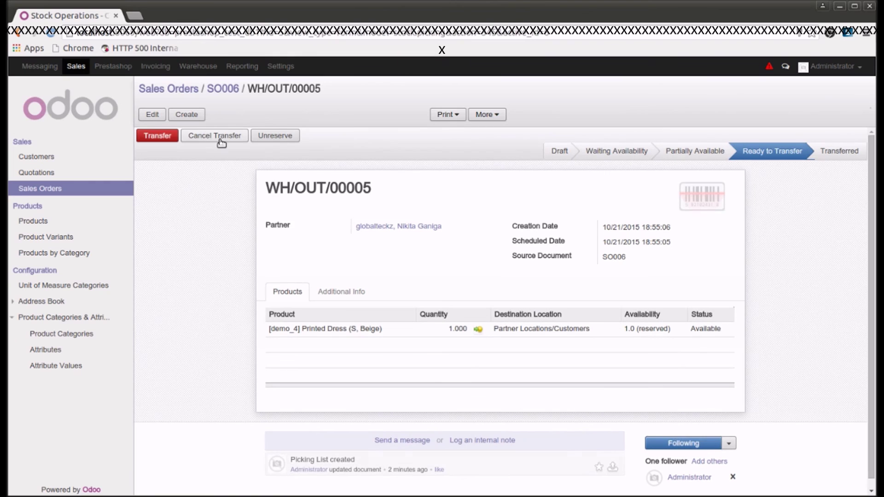
click(158, 136)
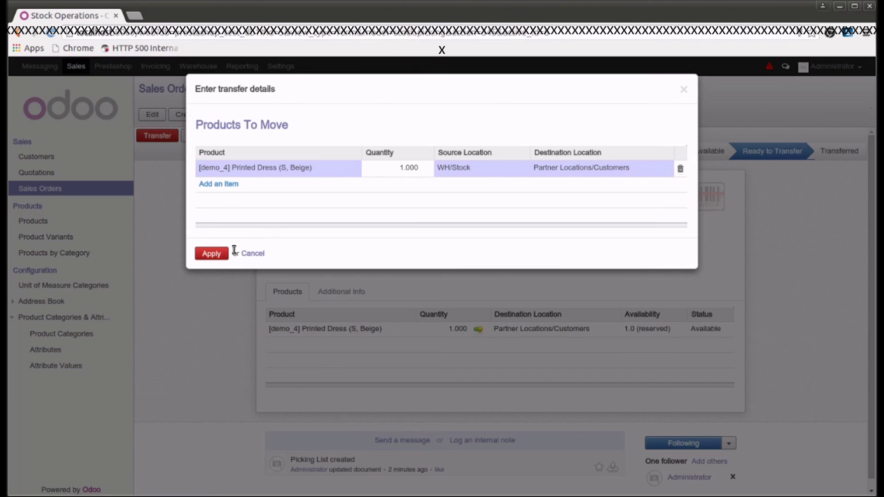
click(210, 255)
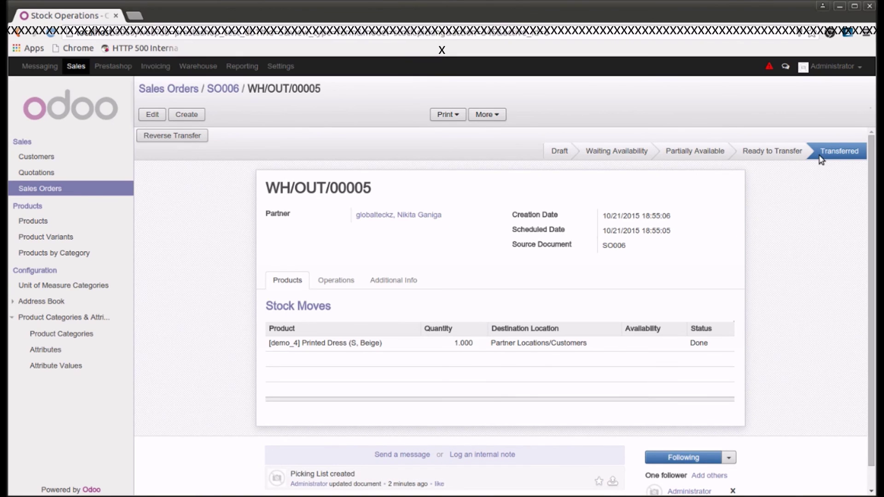
mouse_move(821, 153)
click(229, 91)
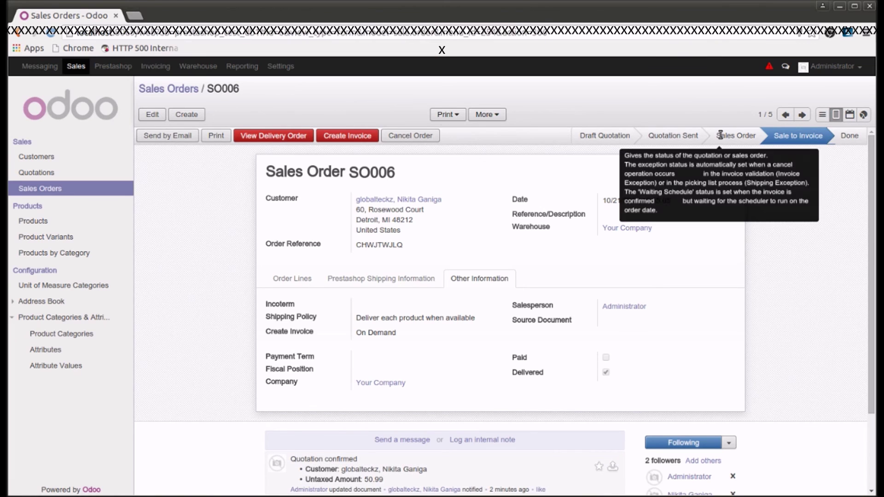
Create and validate invoice SAJ/2015/0001 for SO006, totalling 50.99 €
click(341, 137)
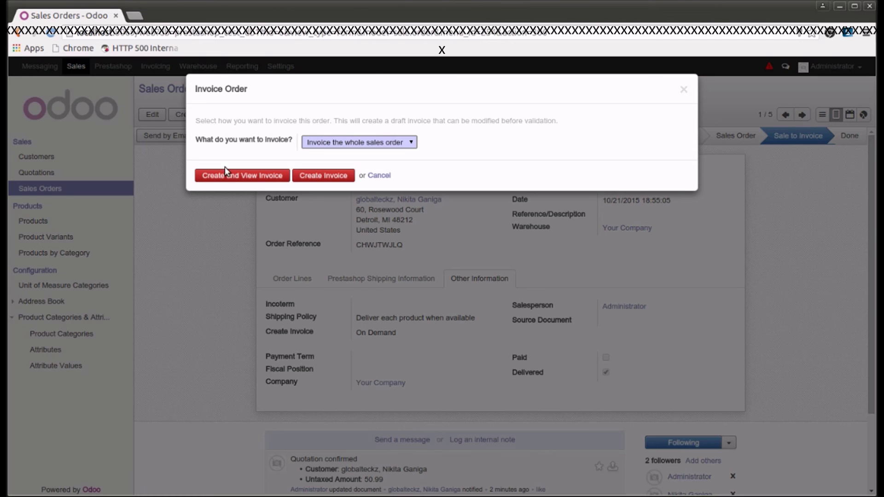
click(232, 178)
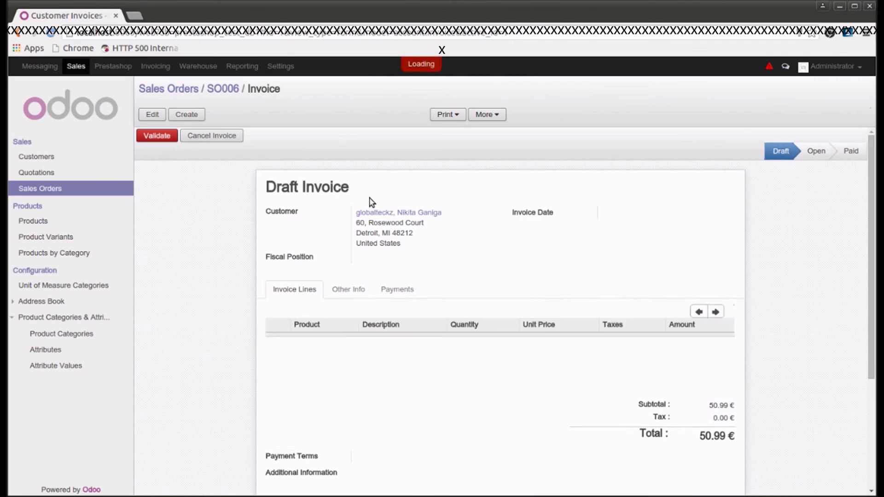
click(151, 137)
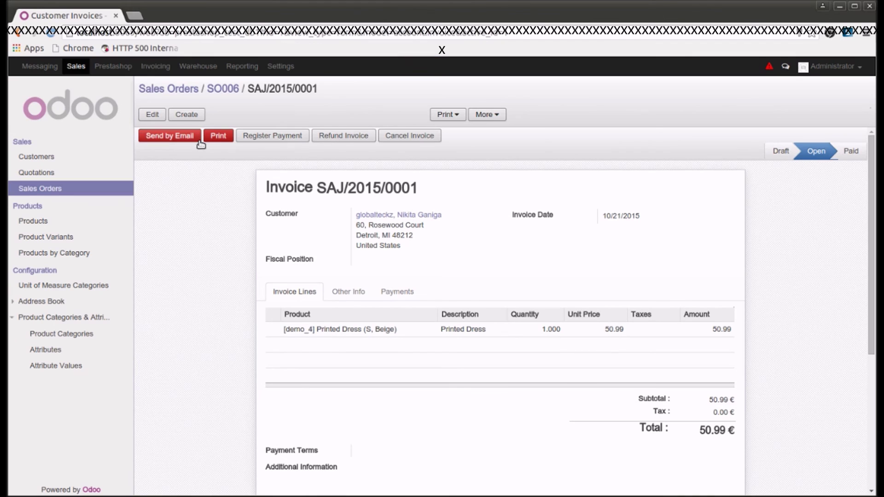
Pay the full 50.99 € by Cash (EUR) so invoice SAJ/2015/0001 becomes Paid
click(260, 136)
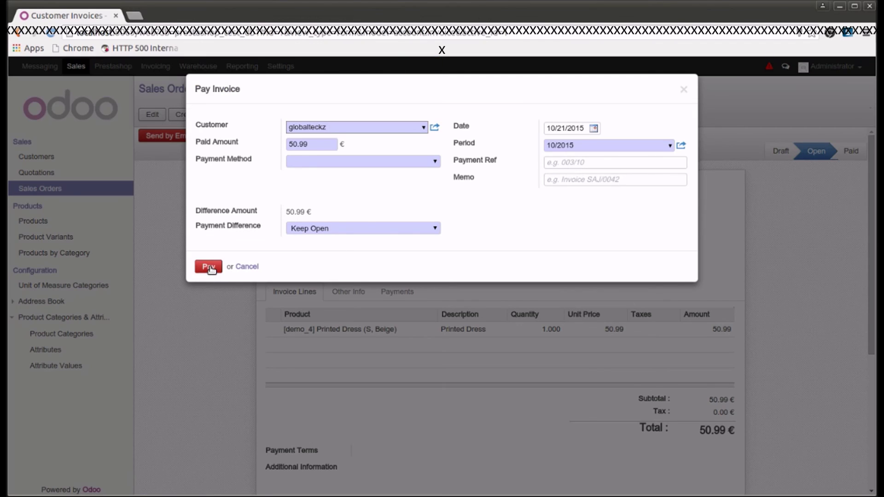
click(322, 144)
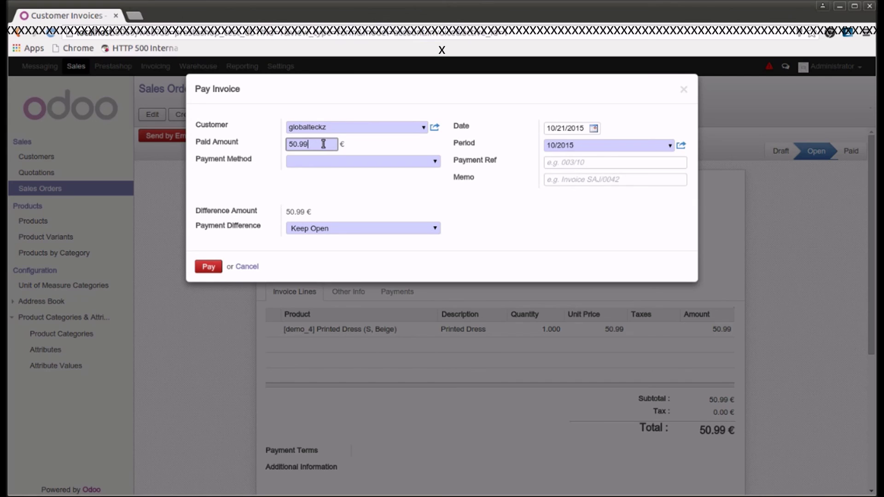
click(436, 162)
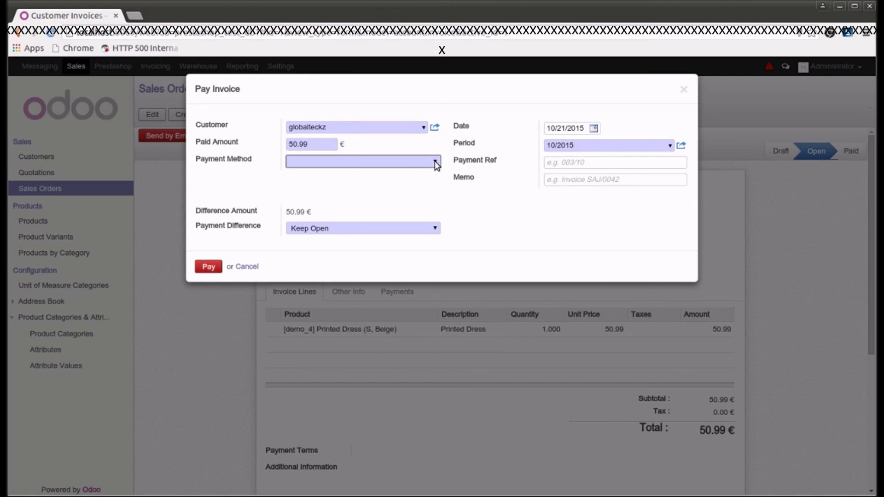
click(393, 183)
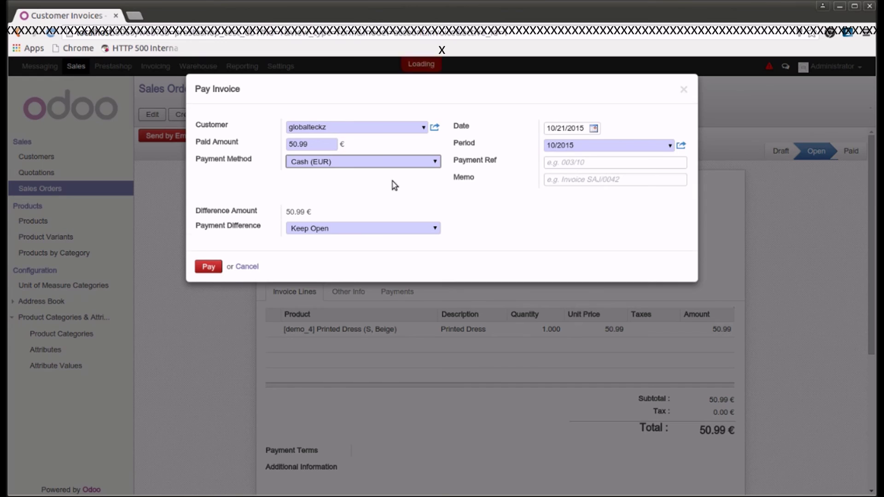
click(209, 250)
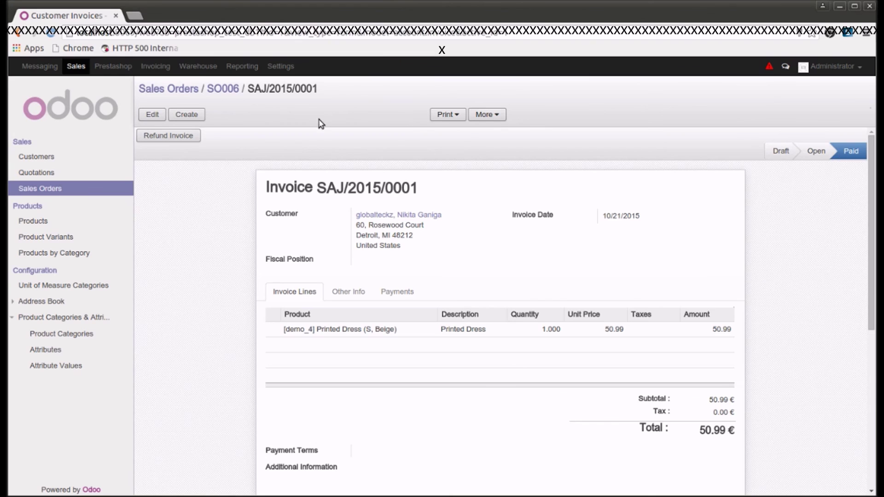
Return to sales order SO006 to confirm it is Done, Paid and Delivered
click(230, 91)
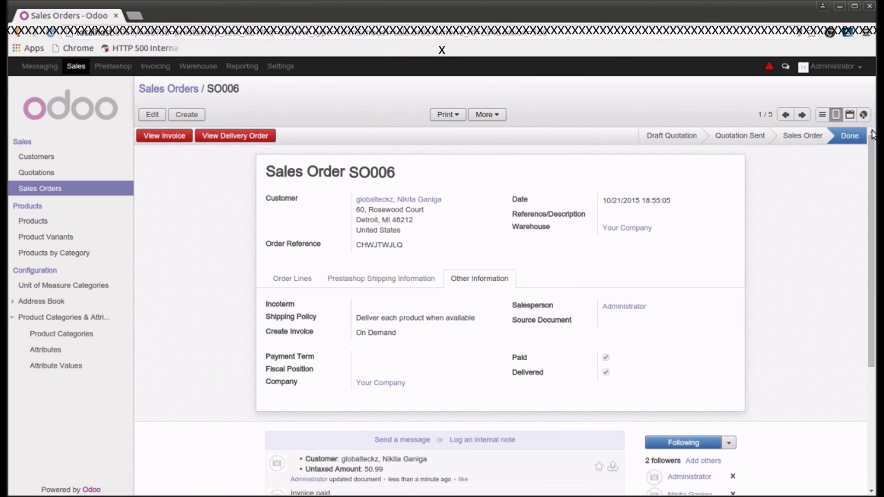